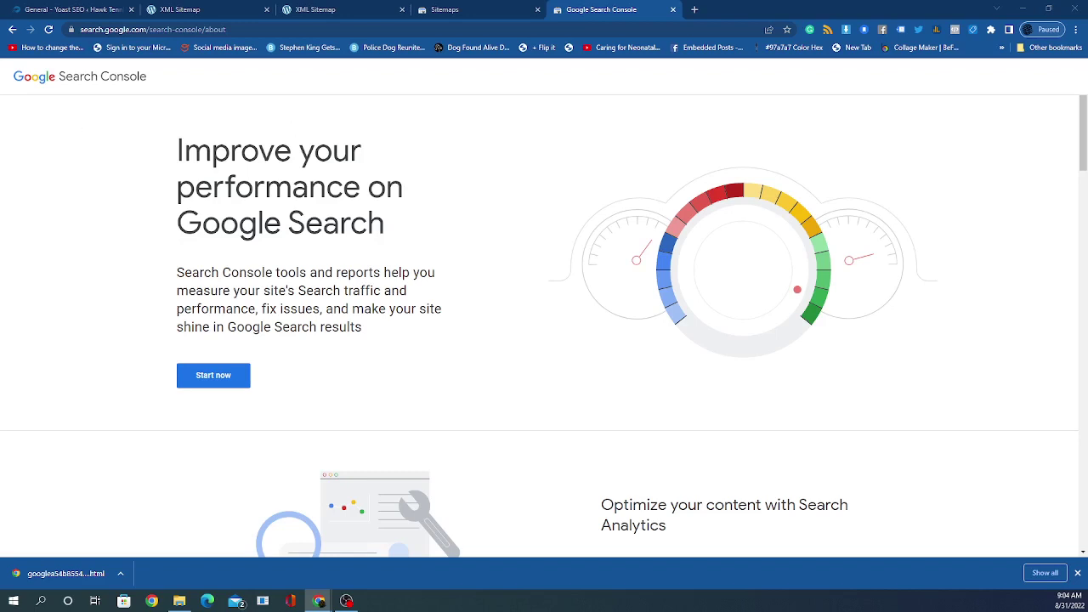
Step: Sign in to Google Search Console with the tennis site's Google account, entering the account password
{"action": "left_click", "coordinate": [228, 378]}
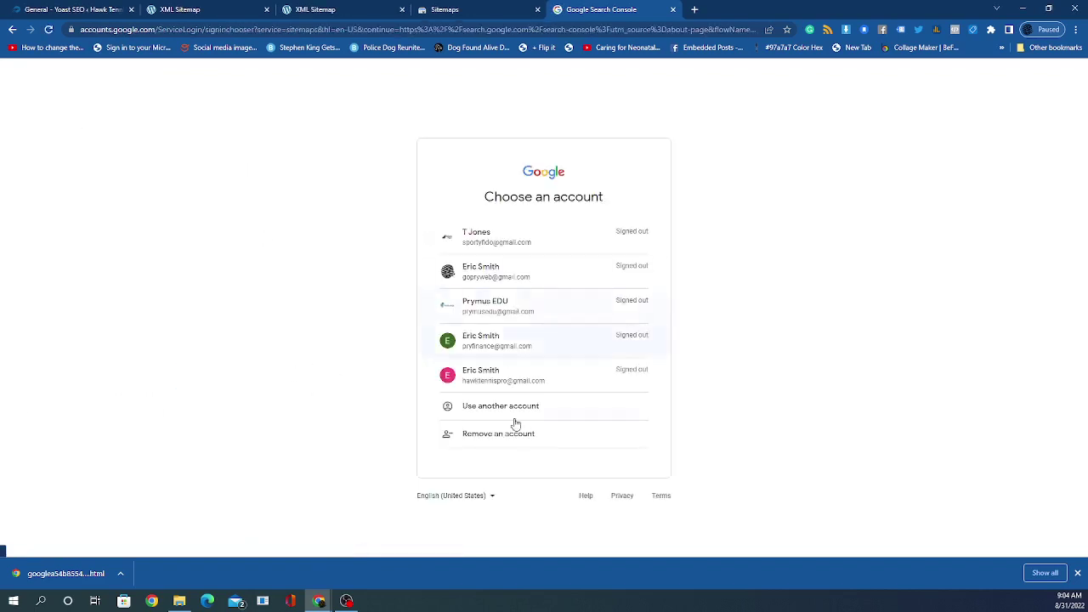
{"action": "left_click", "coordinate": [508, 378]}
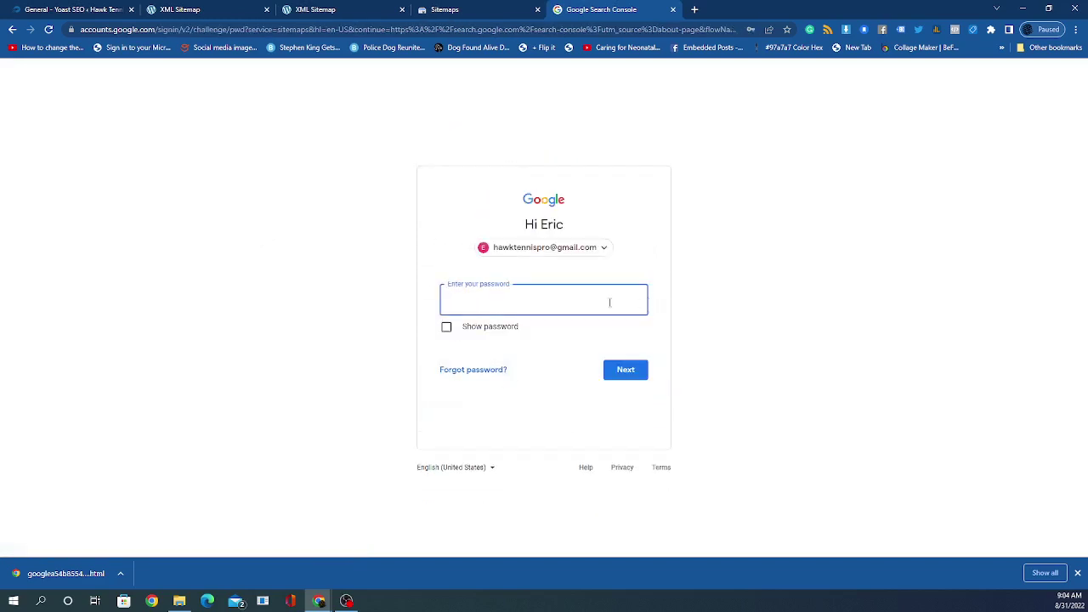
{"action": "left_click", "coordinate": [597, 304]}
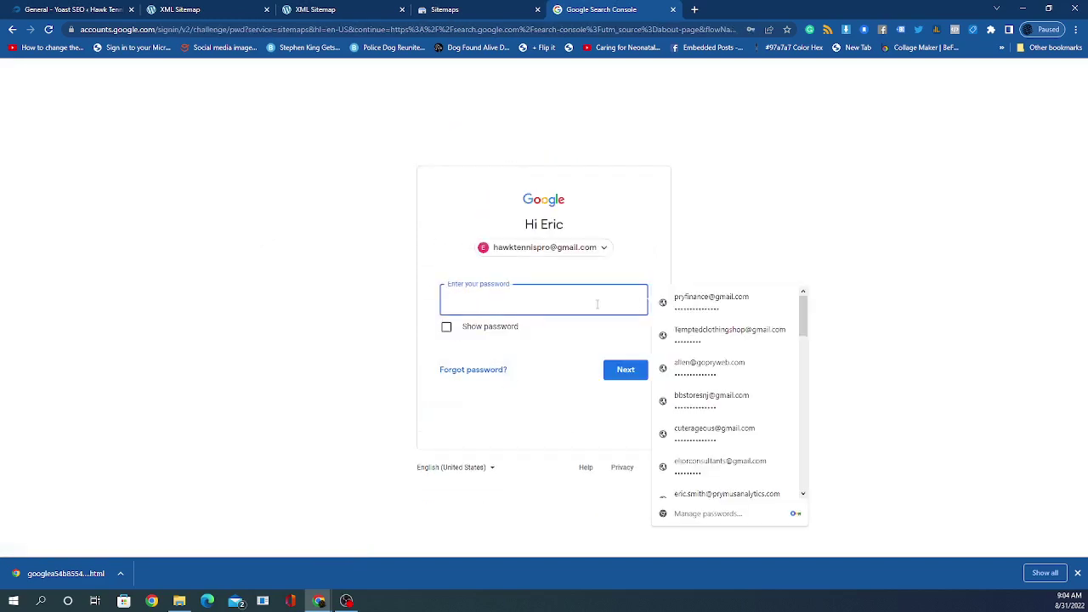
{"action": "type", "text": "••••••"}
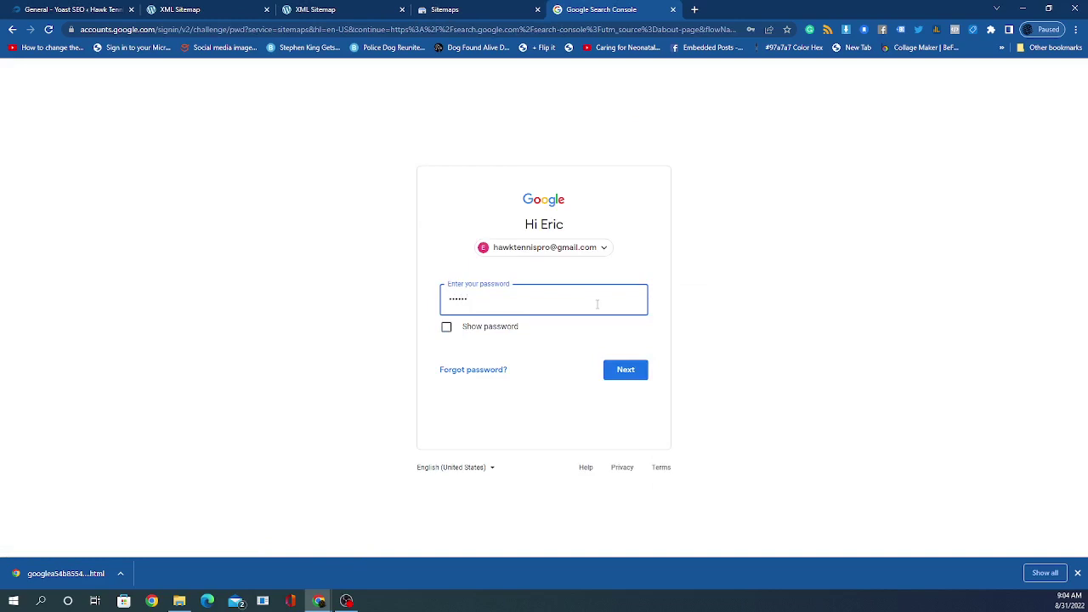
{"action": "type", "text": "•••••••"}
{"action": "left_click", "coordinate": [614, 374]}
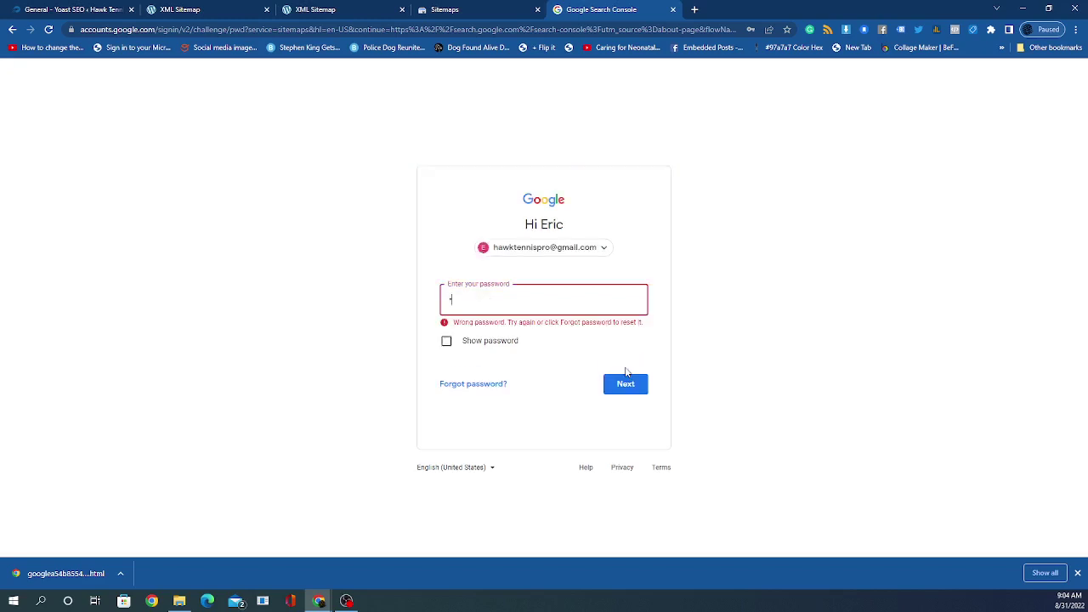
{"action": "type", "text": "••••••••••••••"}
{"action": "left_click", "coordinate": [626, 378]}
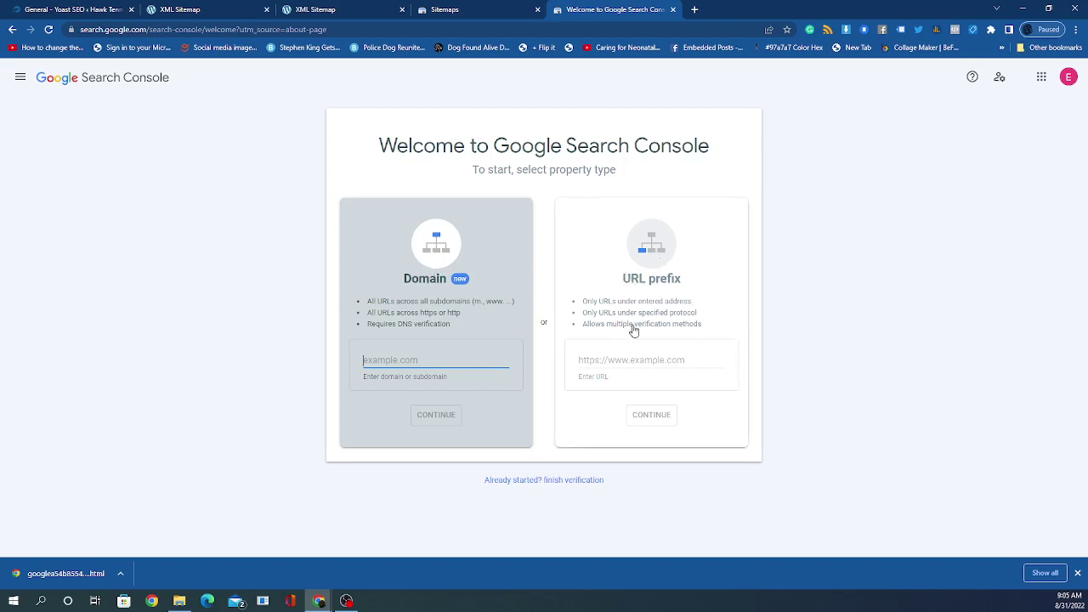
{"action": "left_click", "coordinate": [618, 360]}
{"action": "type", "text": "htt"}
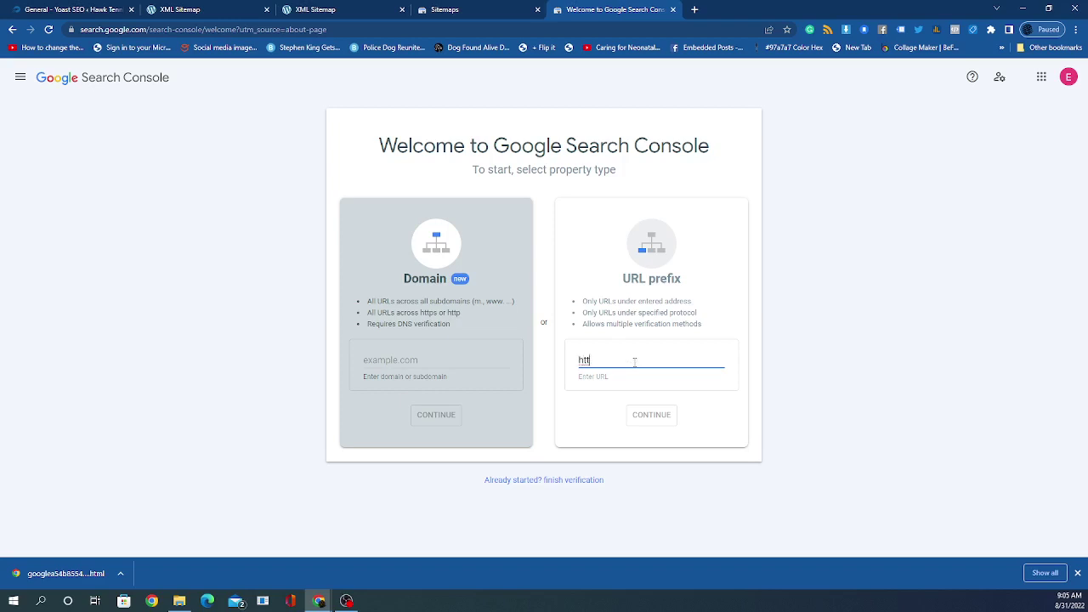
{"action": "key", "text": "BackSpace"}
{"action": "key", "text": "BackSpace"}
{"action": "key", "text": "BackSpace"}
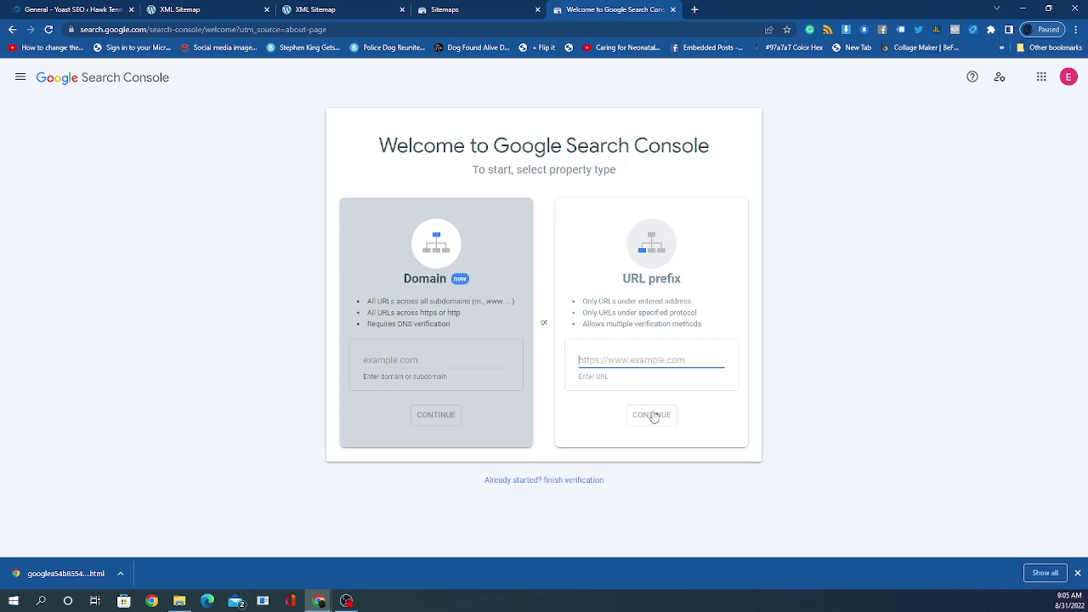
{"action": "left_click", "coordinate": [48, 12]}
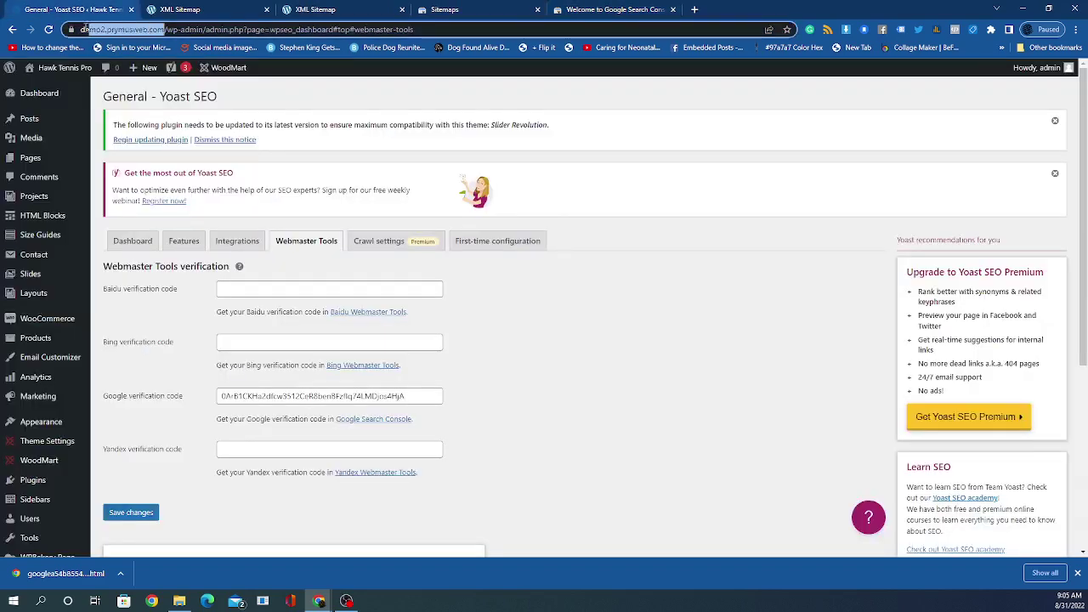
{"action": "left_click", "coordinate": [95, 29]}
{"action": "right_click", "coordinate": [109, 34]}
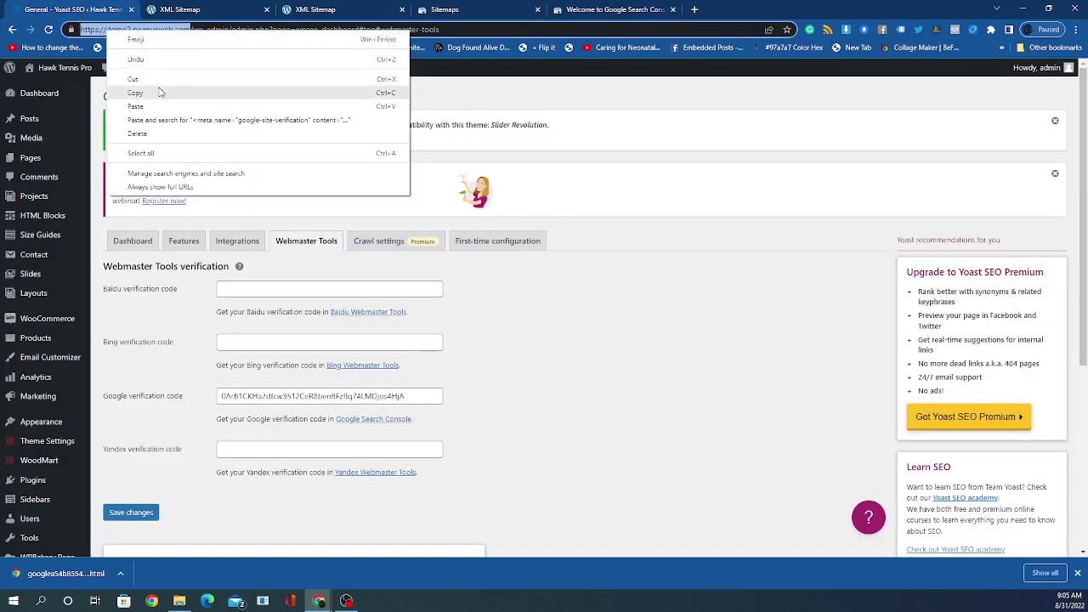
{"action": "left_click", "coordinate": [136, 92]}
Step: Add the copied site address as a URL prefix property in Search Console and go to the verified property
{"action": "left_click", "coordinate": [625, 10]}
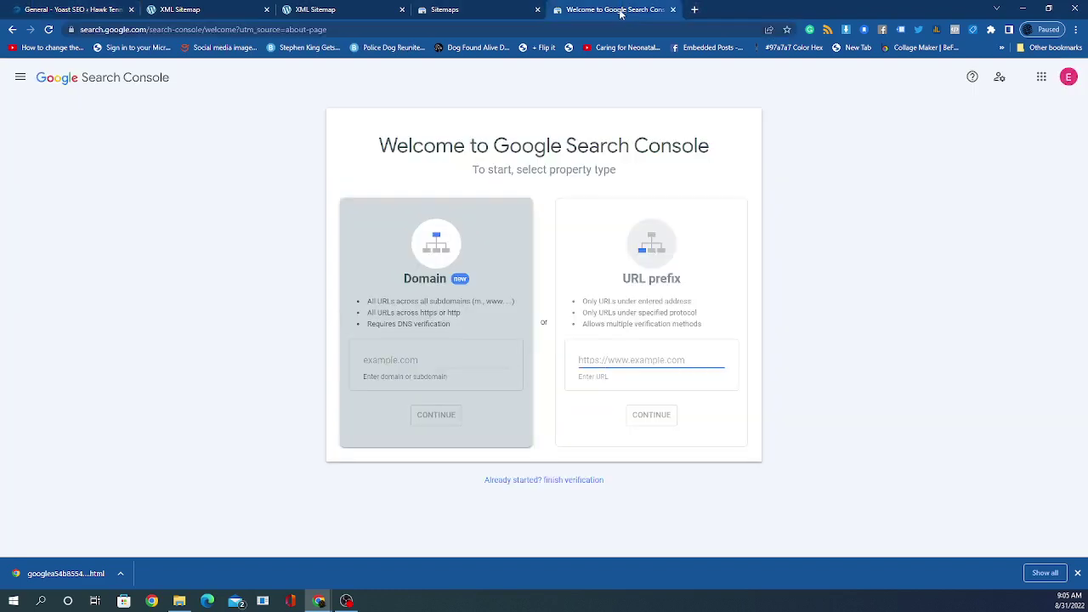
{"action": "right_click", "coordinate": [621, 357]}
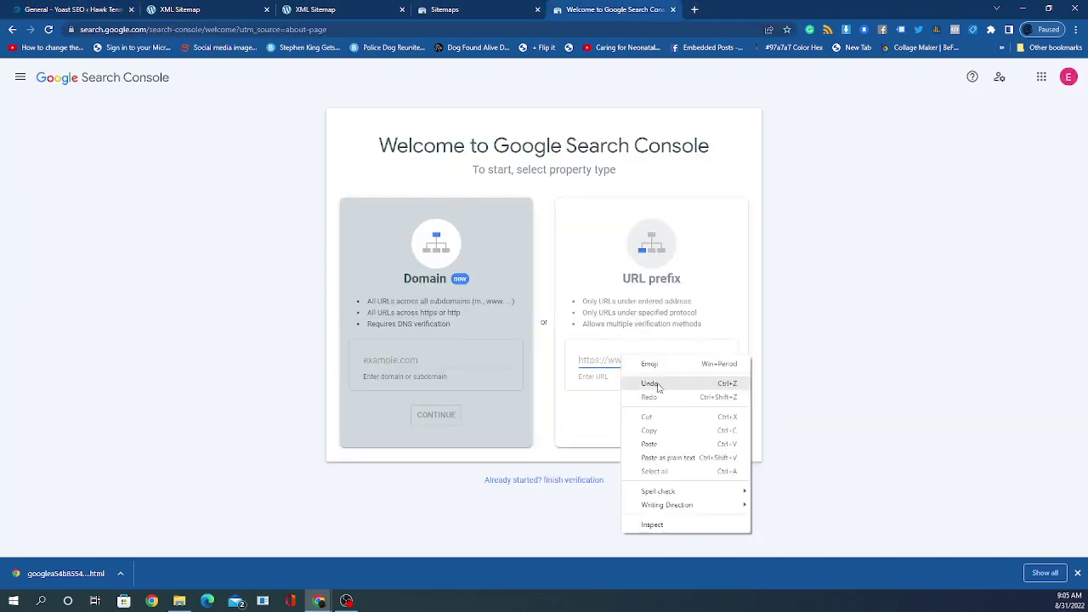
{"action": "left_click", "coordinate": [672, 444]}
{"action": "left_click", "coordinate": [666, 422]}
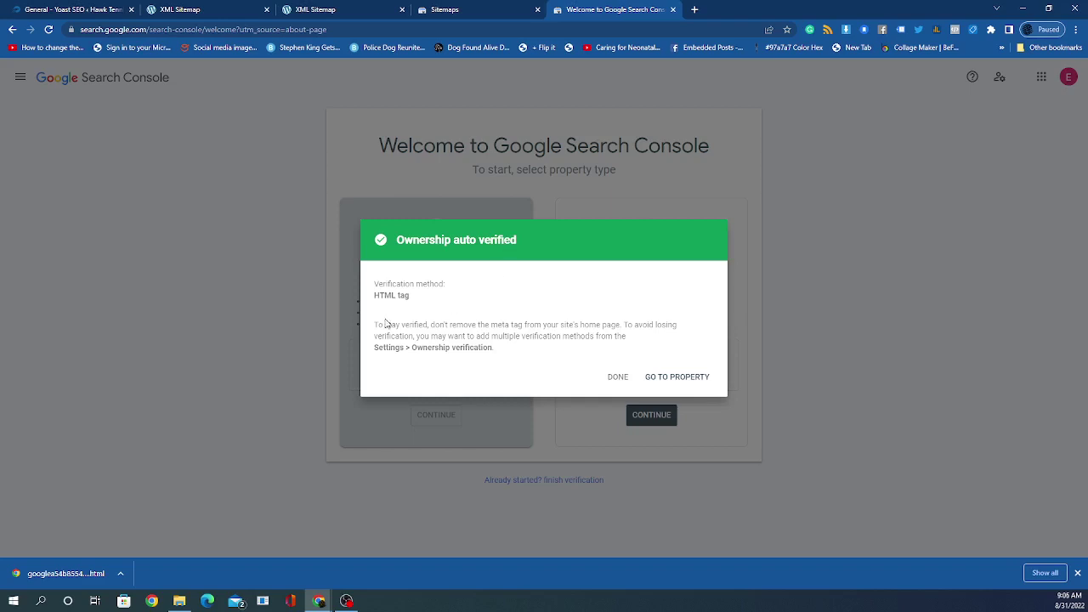
{"action": "left_click", "coordinate": [656, 377]}
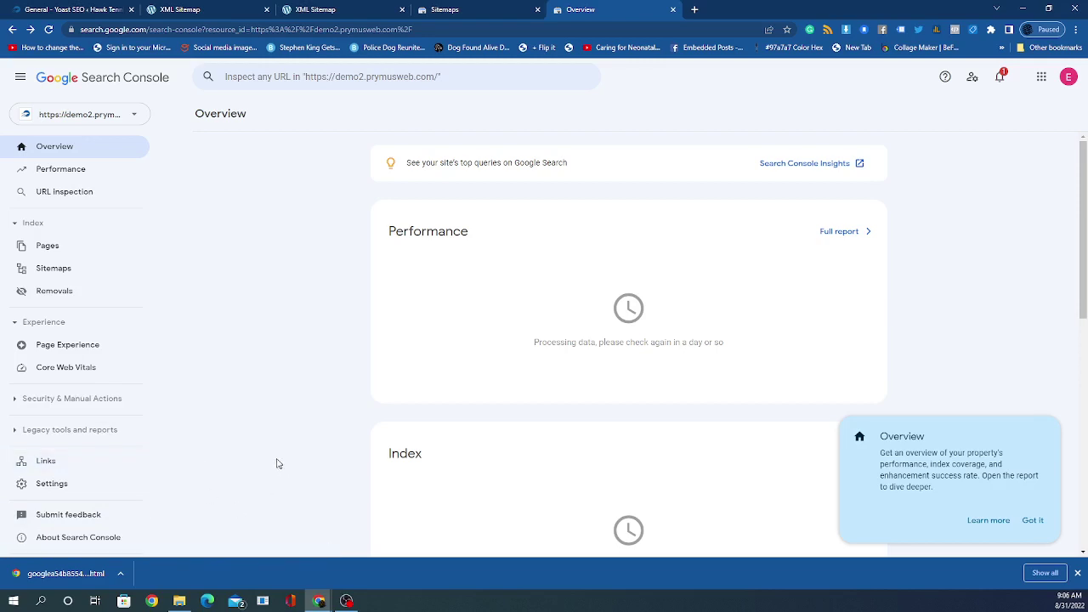
Step: Open prymusweb.com/cpanel in a new browser tab
{"action": "left_click", "coordinate": [695, 10]}
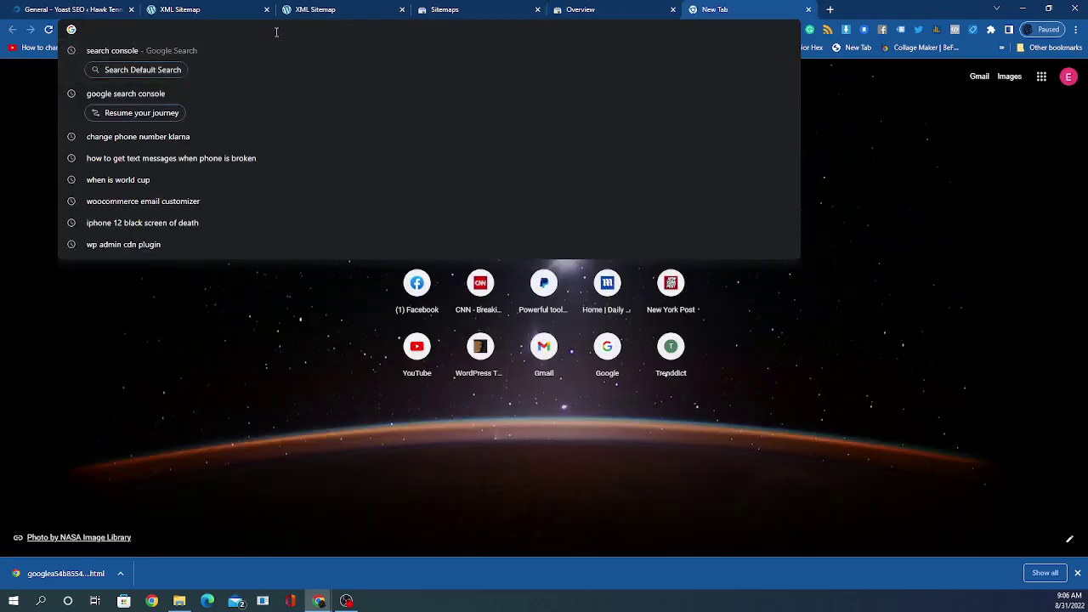
{"action": "type", "text": "prymusweb.com"}
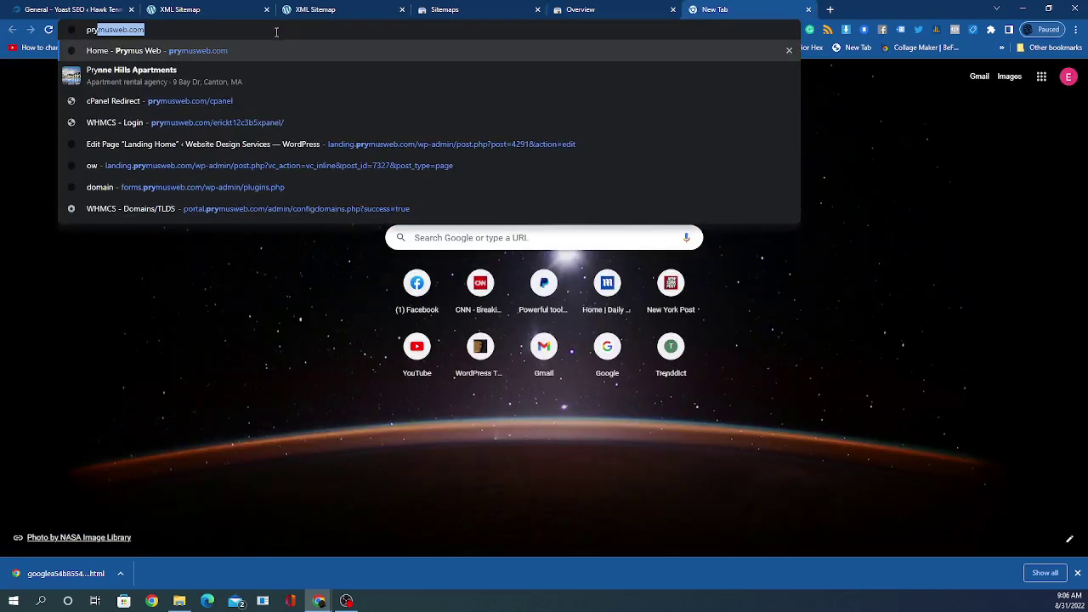
{"action": "type", "text": "/cpanel"}
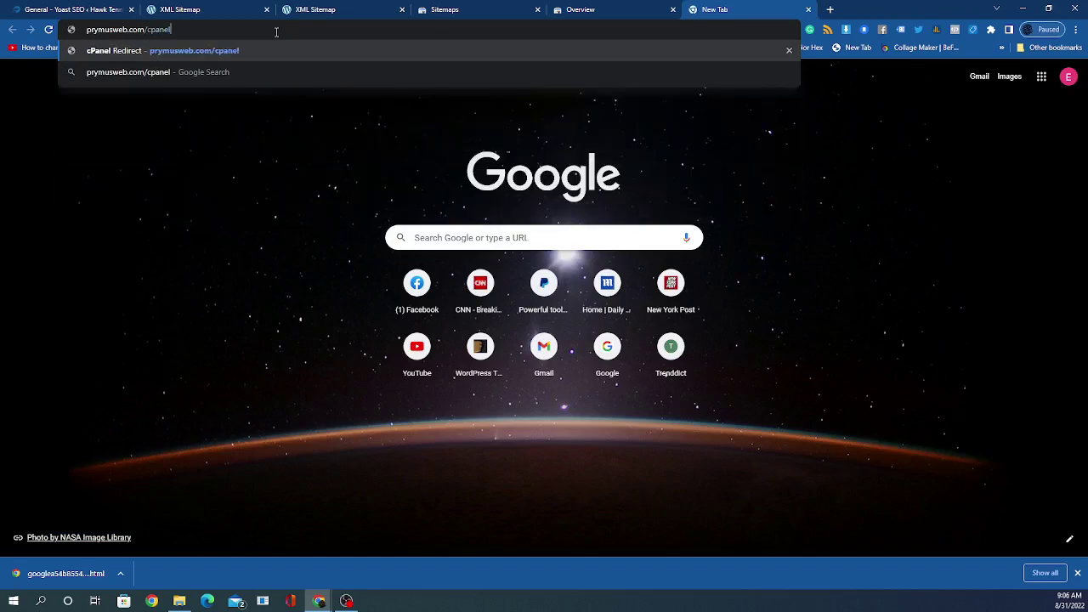
{"action": "key", "text": "Return"}
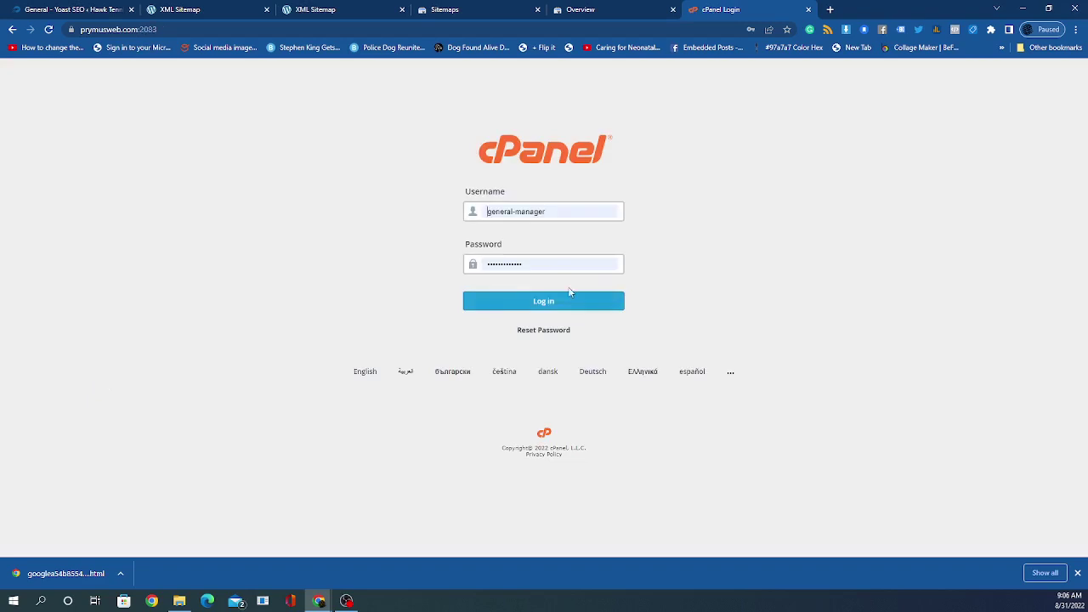
Step: Log in to cPanel by replacing the prefilled username with the saved prymusweb login and its stored password
{"action": "left_click", "coordinate": [569, 298]}
{"action": "double_click", "coordinate": [538, 210]}
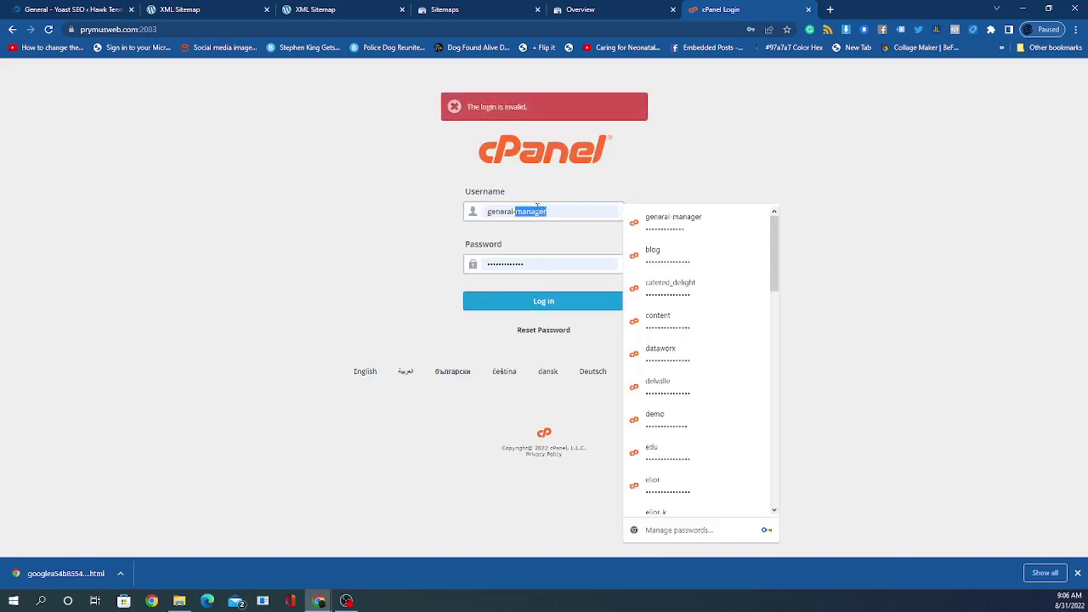
{"action": "triple_click", "coordinate": [537, 210]}
{"action": "key", "text": "BackSpace"}
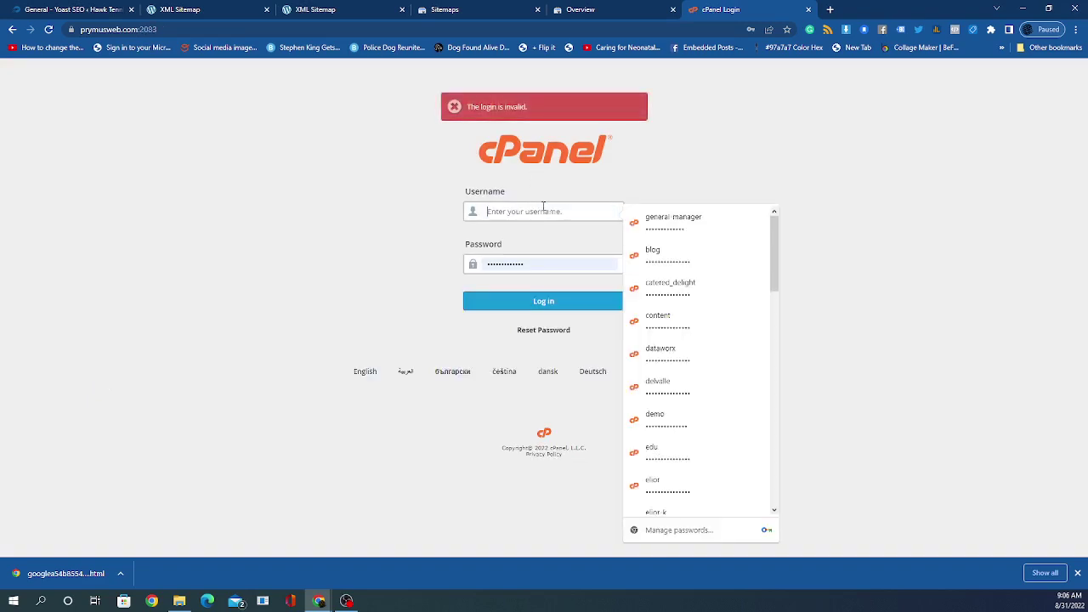
{"action": "type", "text": "pr"}
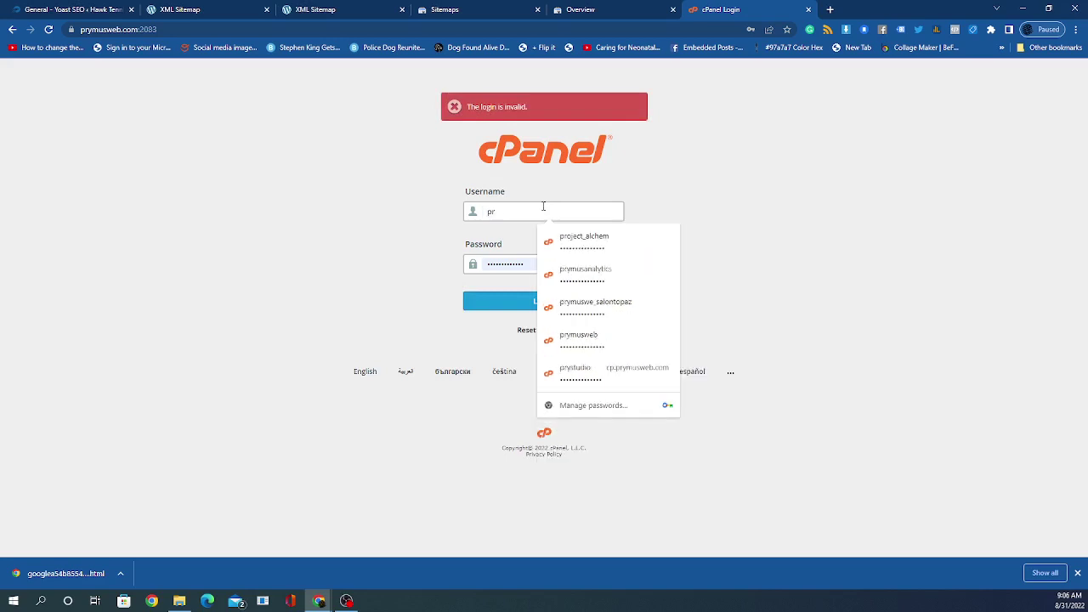
{"action": "type", "text": "ymus"}
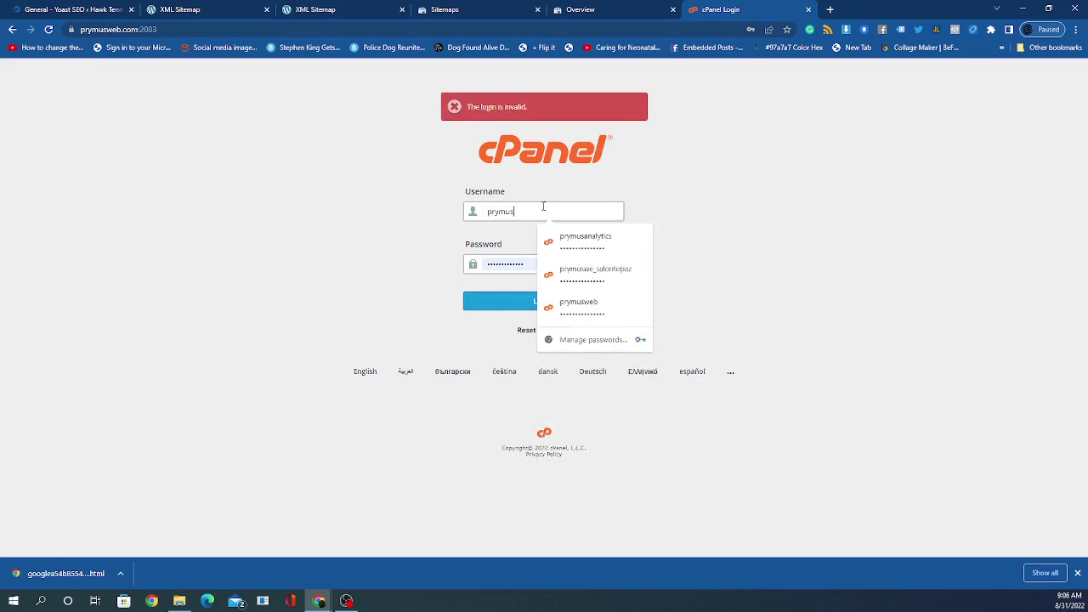
{"action": "left_click", "coordinate": [610, 322]}
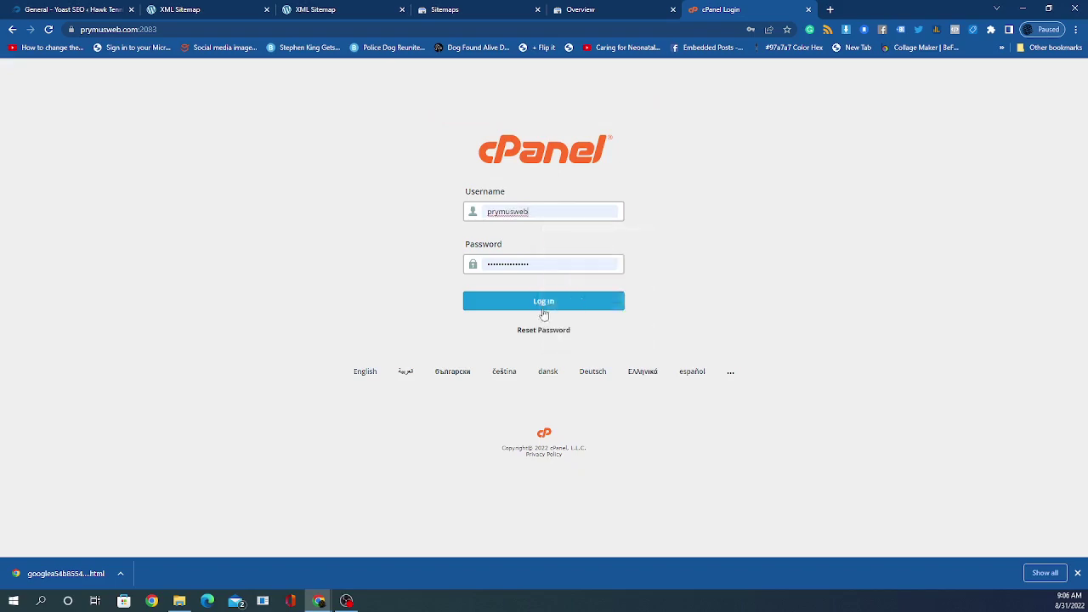
{"action": "left_click", "coordinate": [536, 308]}
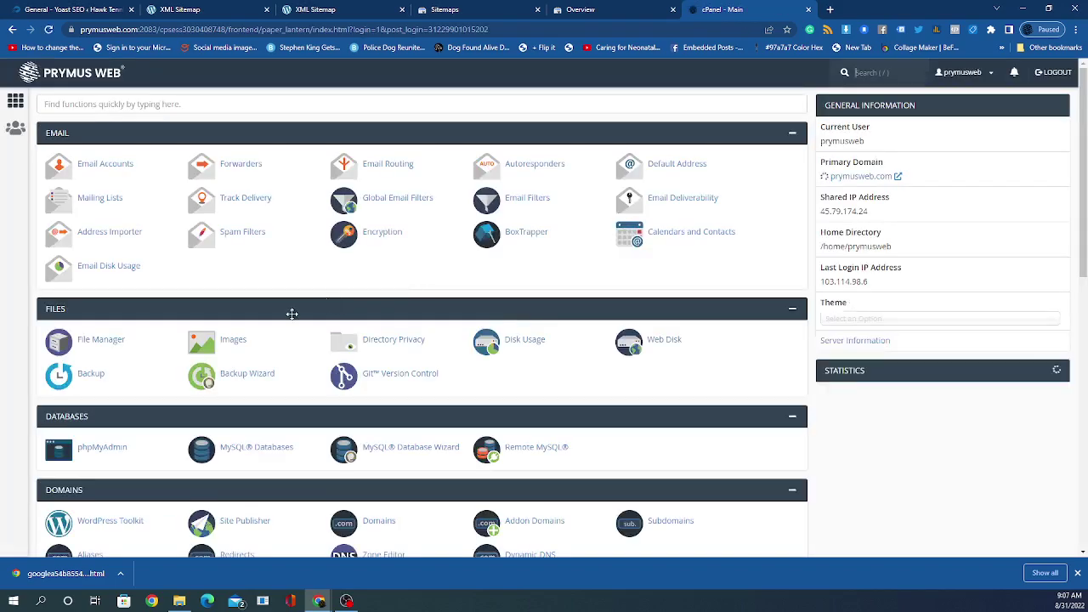
Step: Open the public_html folder in cPanel's File Manager and look through its contents
{"action": "left_click", "coordinate": [90, 340]}
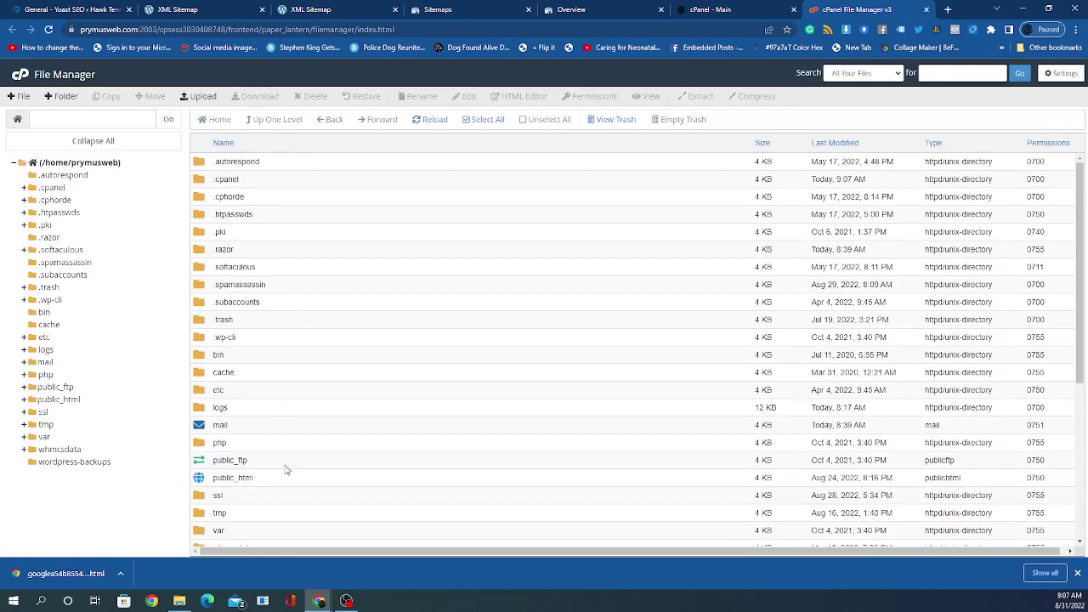
{"action": "double_click", "coordinate": [330, 480]}
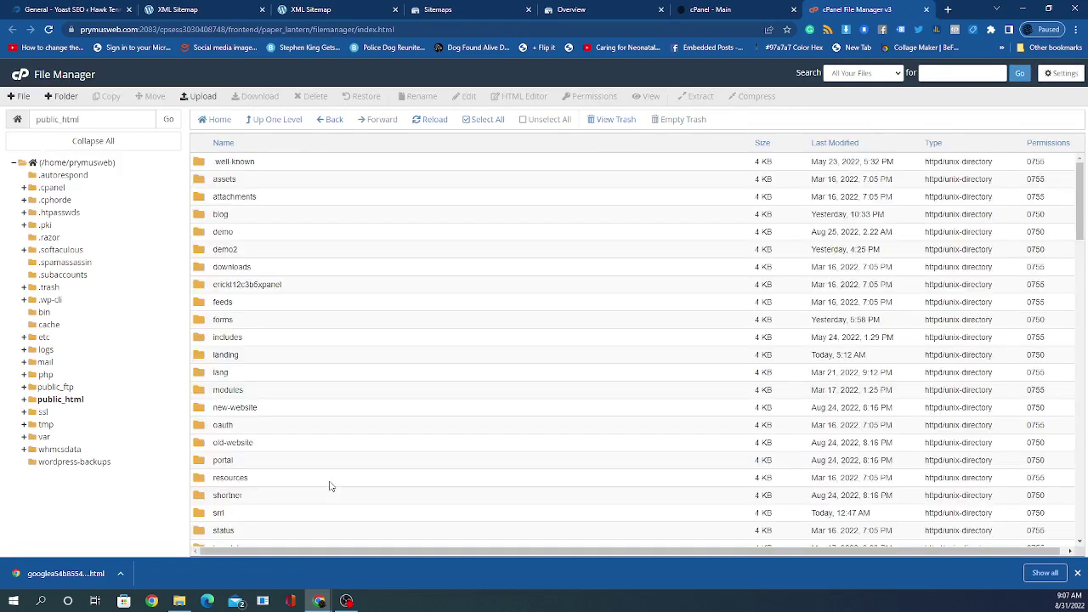
{"action": "scroll", "coordinate": [306, 416], "scroll_direction": "down", "scroll_amount": 15}
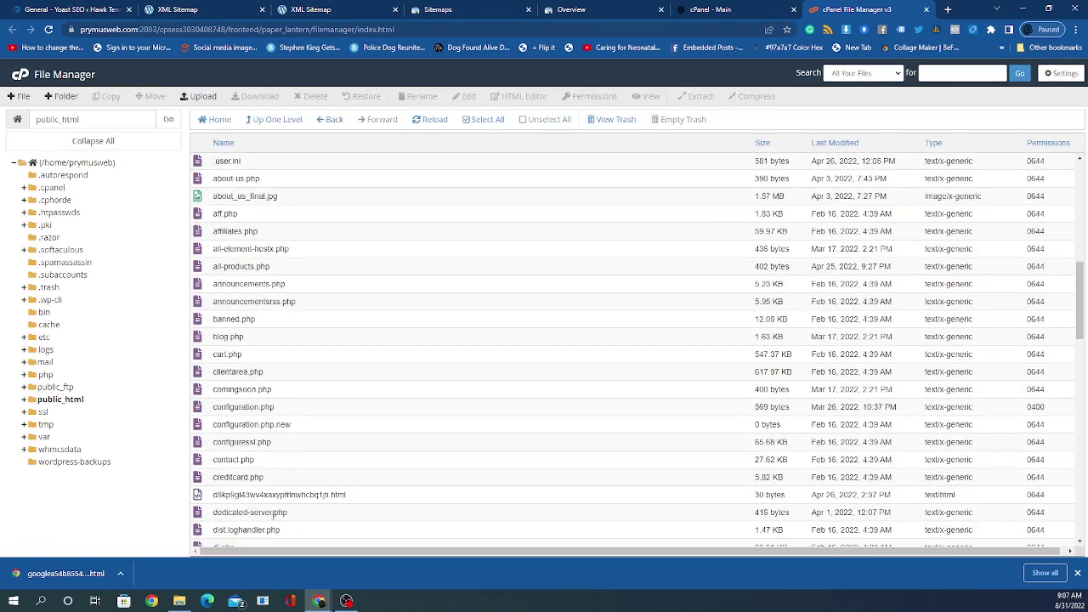
{"action": "scroll", "coordinate": [241, 514], "scroll_direction": "up", "scroll_amount": 3}
Step: Upload the downloaded Google verification HTML file from Downloads into public_html and return to the folder's file list
{"action": "left_click", "coordinate": [195, 96]}
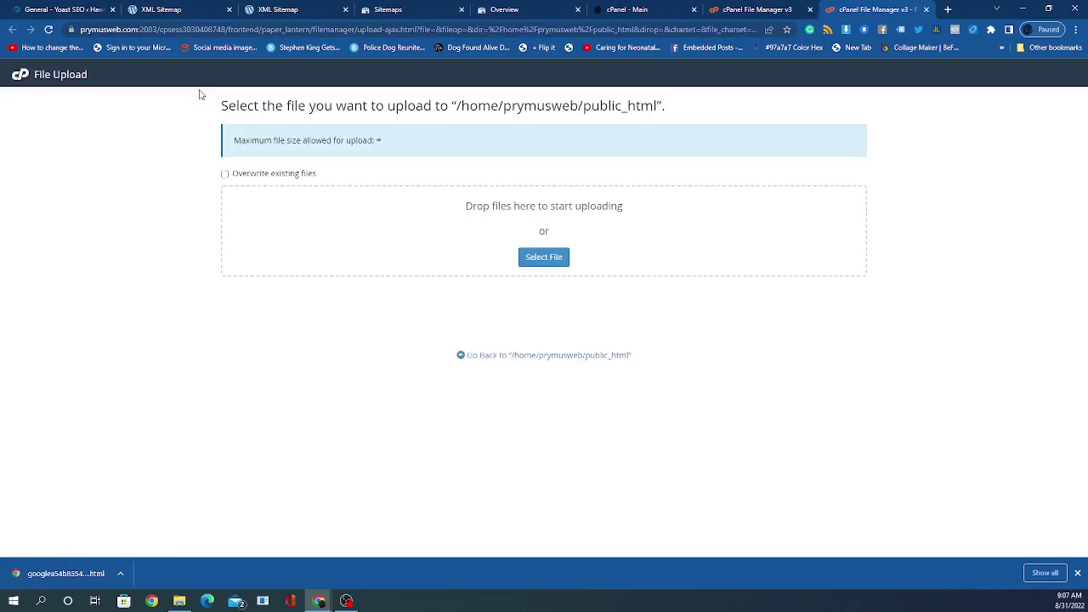
{"action": "left_click", "coordinate": [535, 258]}
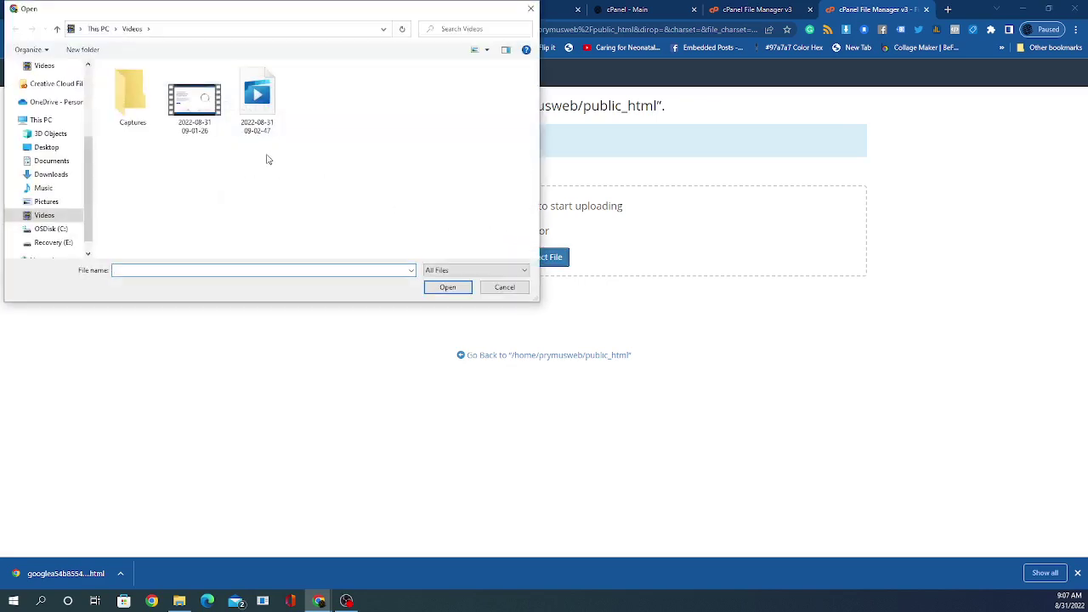
{"action": "left_click", "coordinate": [47, 149]}
{"action": "left_click", "coordinate": [49, 174]}
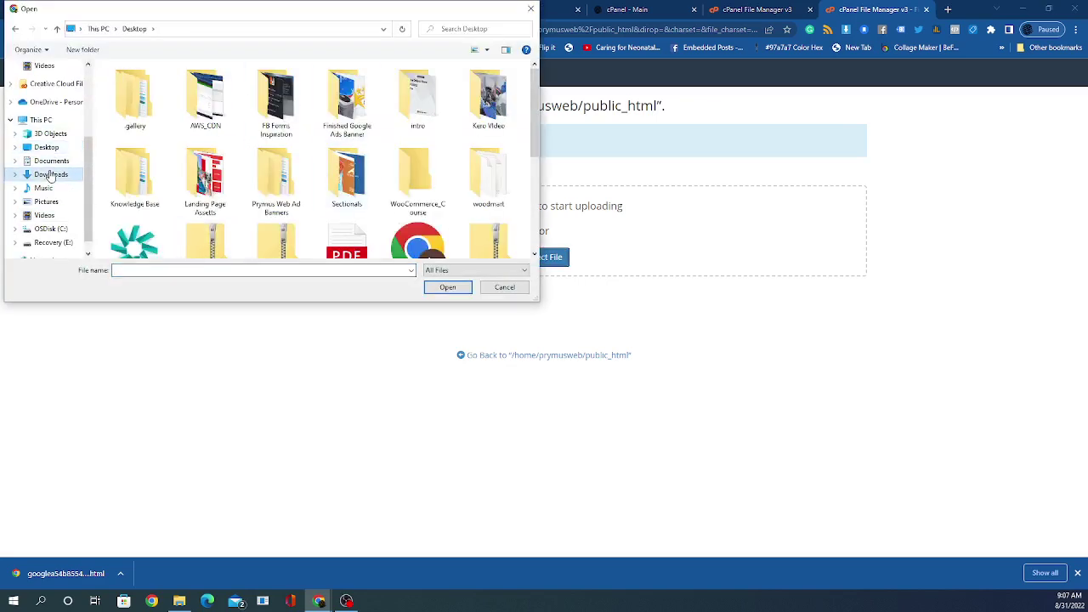
{"action": "left_click", "coordinate": [153, 98]}
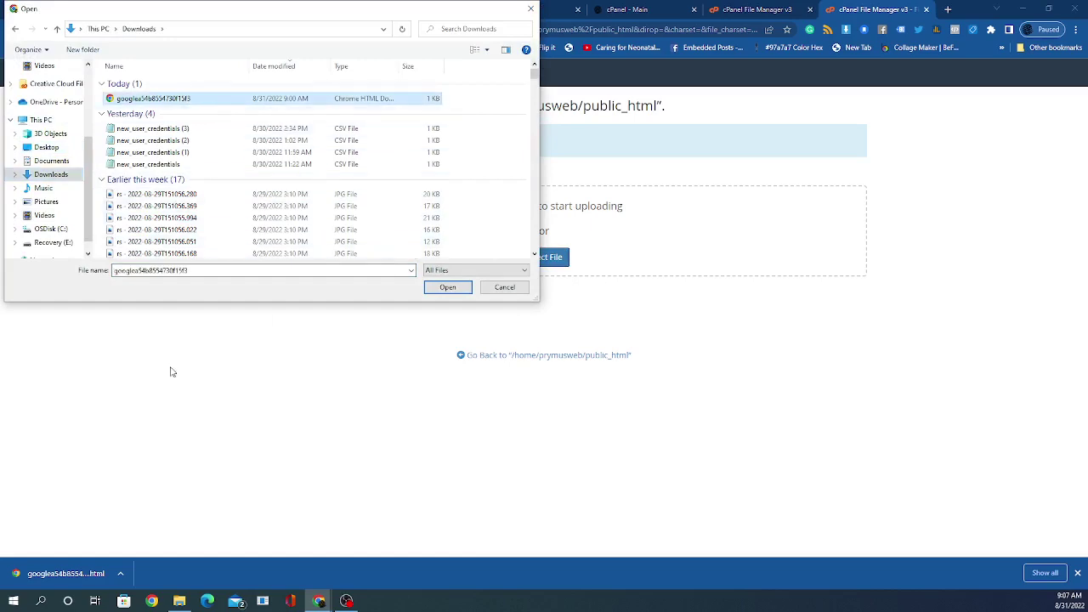
{"action": "left_click", "coordinate": [449, 290]}
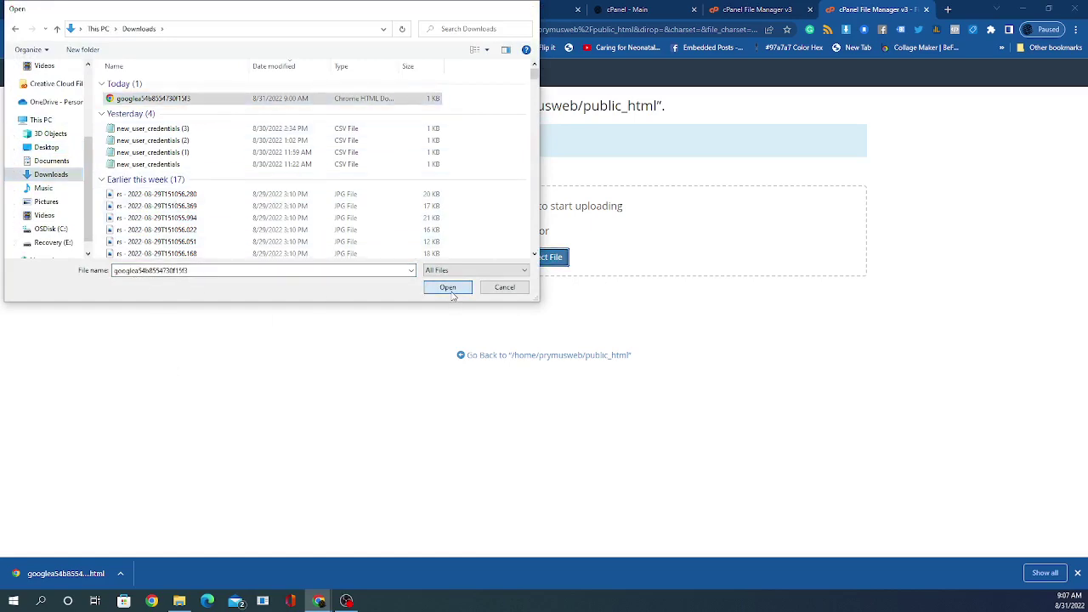
{"action": "left_click", "coordinate": [551, 362]}
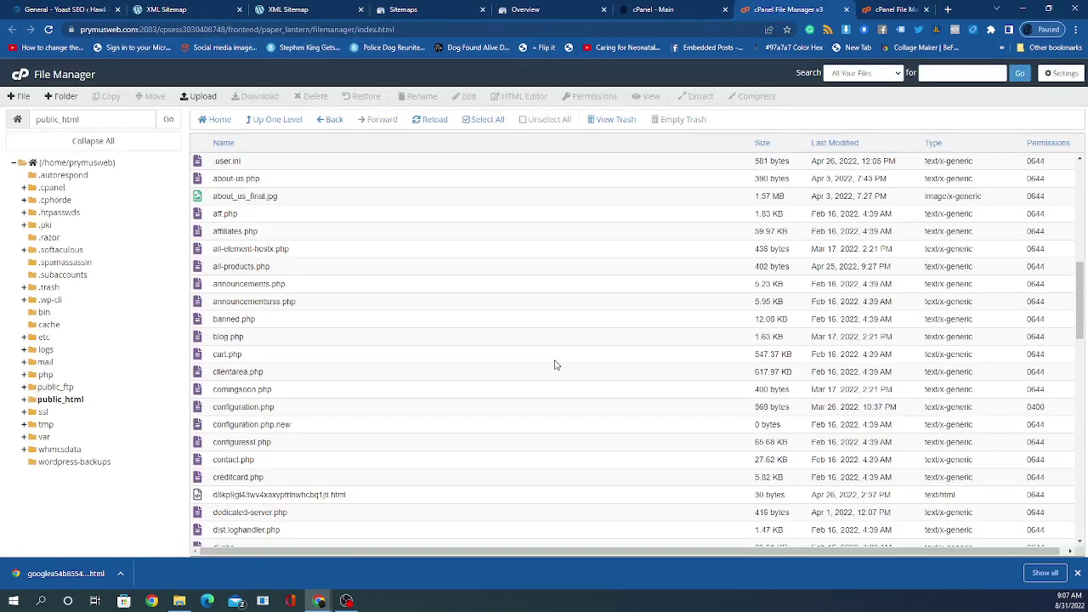
{"action": "left_click", "coordinate": [455, 8]}
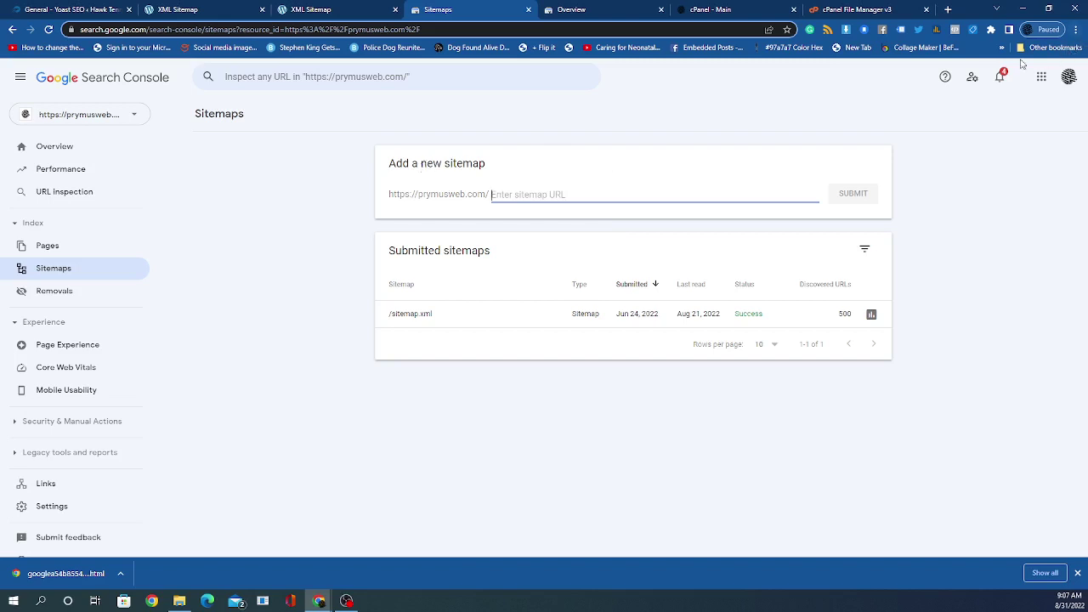
{"action": "left_click", "coordinate": [750, 8]}
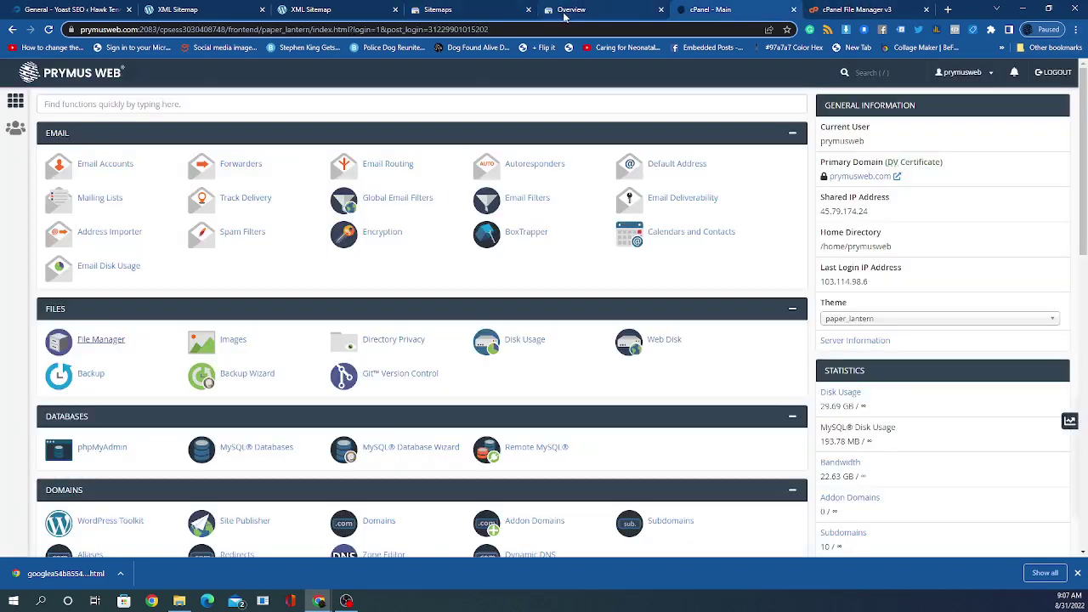
Step: Open the Sitemaps report of the demo2.prymusweb.com property in Google Search Console
{"action": "left_click", "coordinate": [562, 10]}
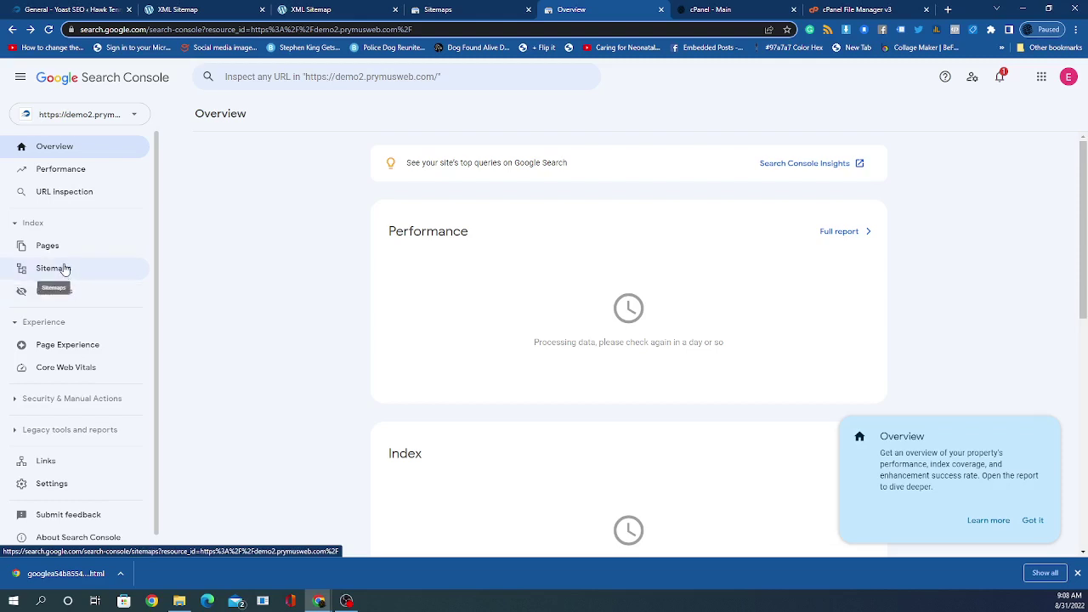
{"action": "left_click", "coordinate": [64, 270]}
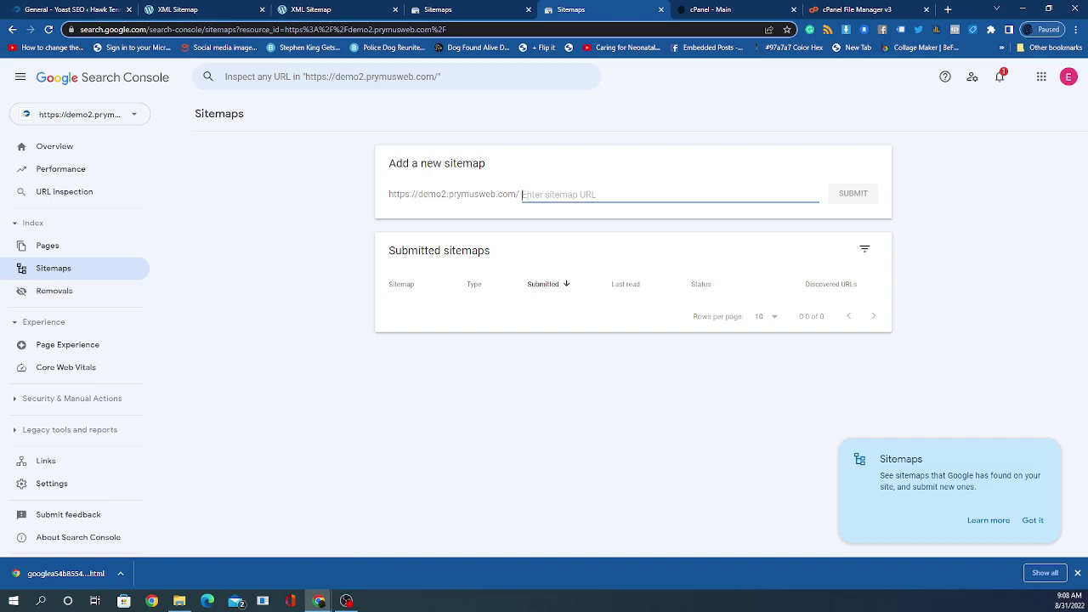
Step: Switch to the site's WordPress admin and open the Features settings of Yoast SEO's General page, down to XML sitemaps
{"action": "left_click", "coordinate": [81, 9]}
{"action": "scroll", "coordinate": [51, 408], "scroll_direction": "down", "scroll_amount": 3}
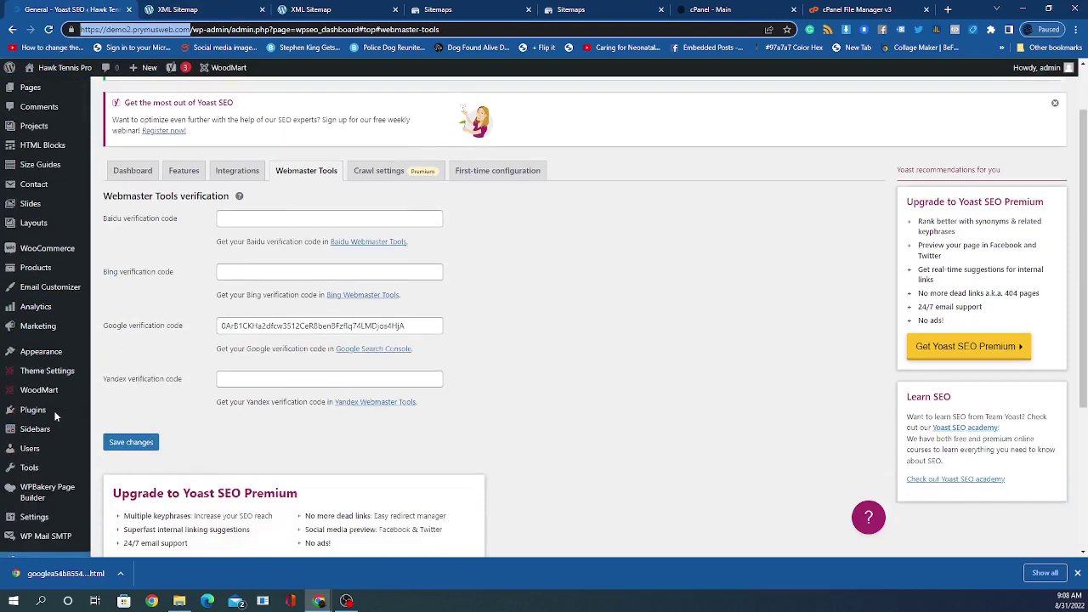
{"action": "scroll", "coordinate": [48, 345], "scroll_direction": "down", "scroll_amount": 1}
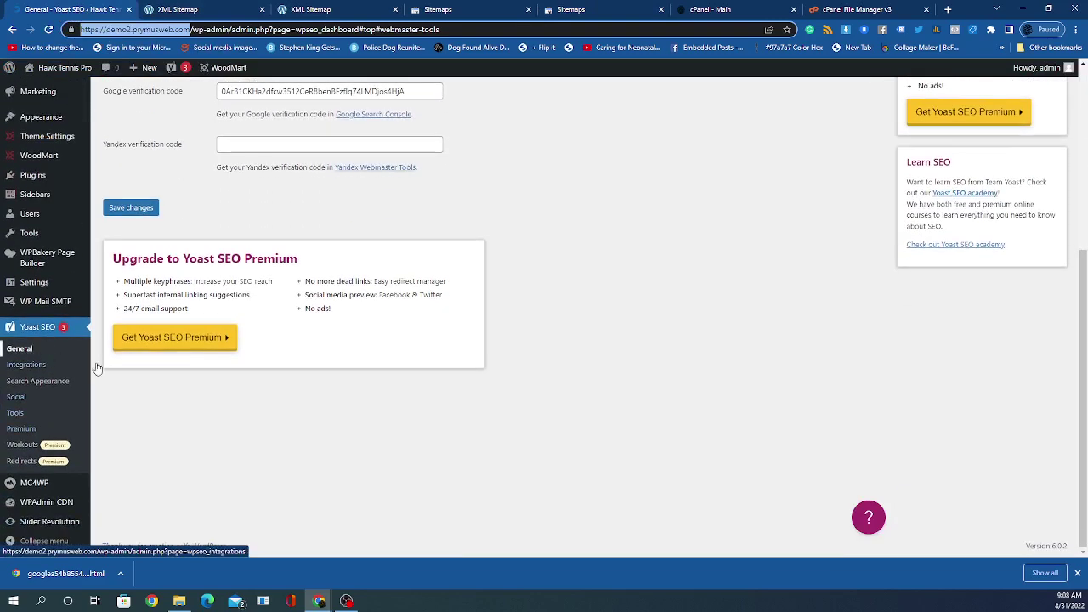
{"action": "scroll", "coordinate": [97, 364], "scroll_direction": "up", "scroll_amount": 4}
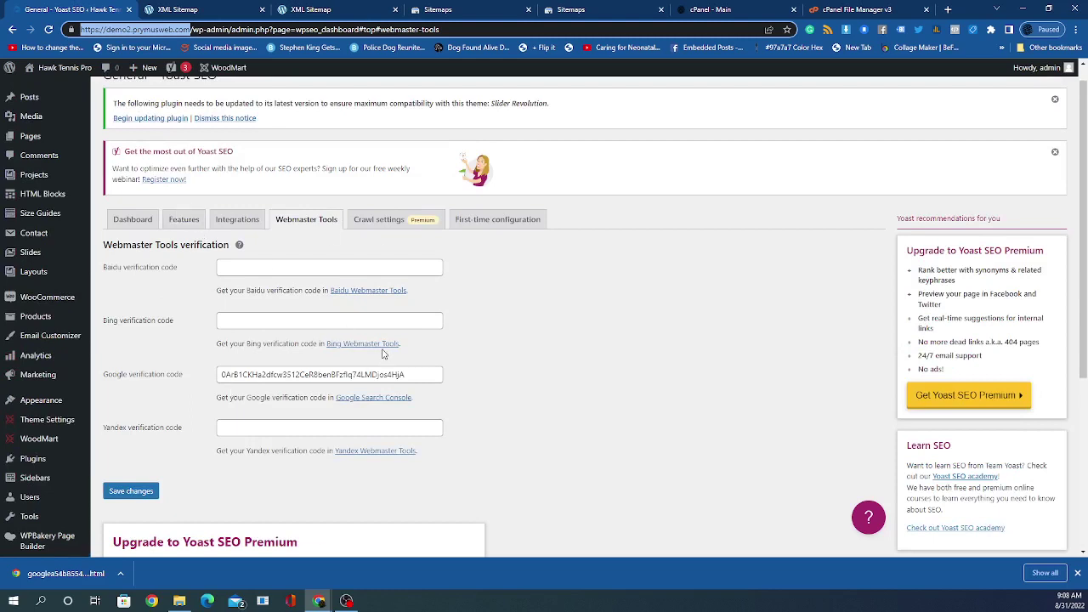
{"action": "scroll", "coordinate": [612, 301], "scroll_direction": "down", "scroll_amount": 2}
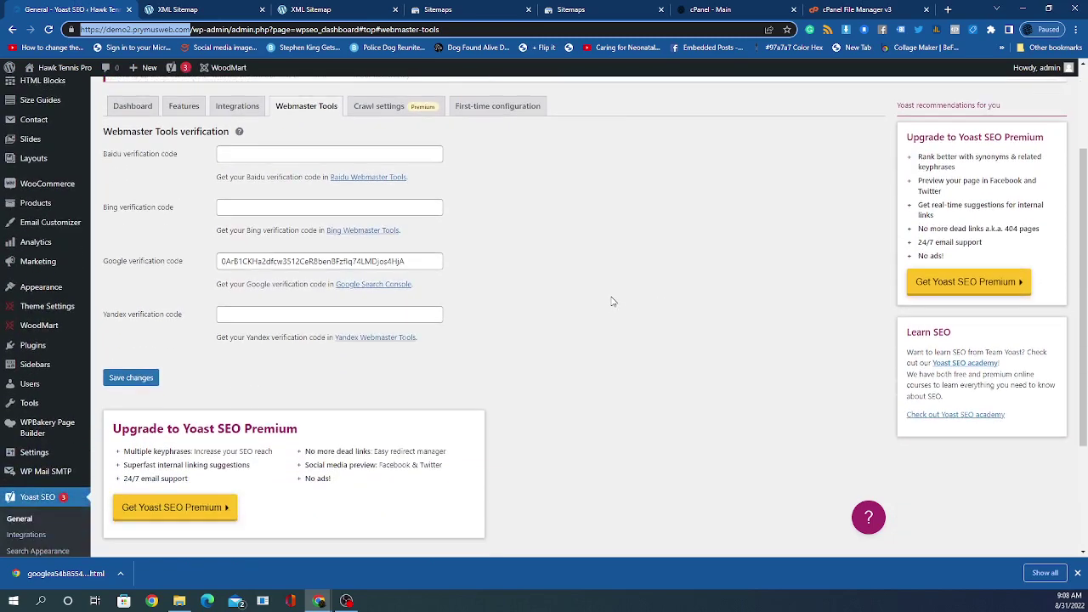
{"action": "scroll", "coordinate": [610, 300], "scroll_direction": "down", "scroll_amount": 2}
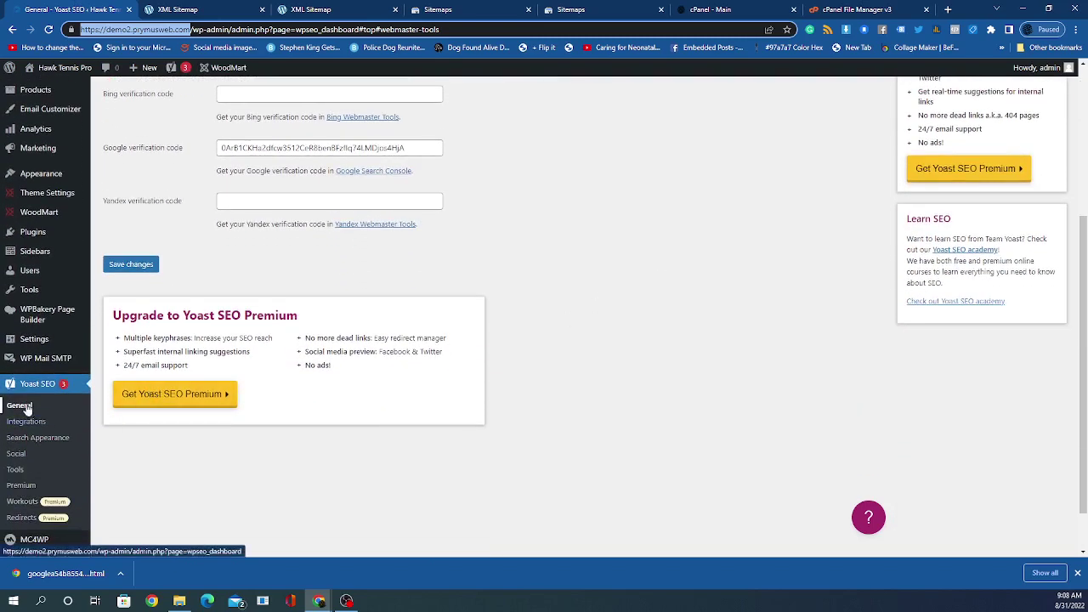
{"action": "left_click", "coordinate": [20, 407]}
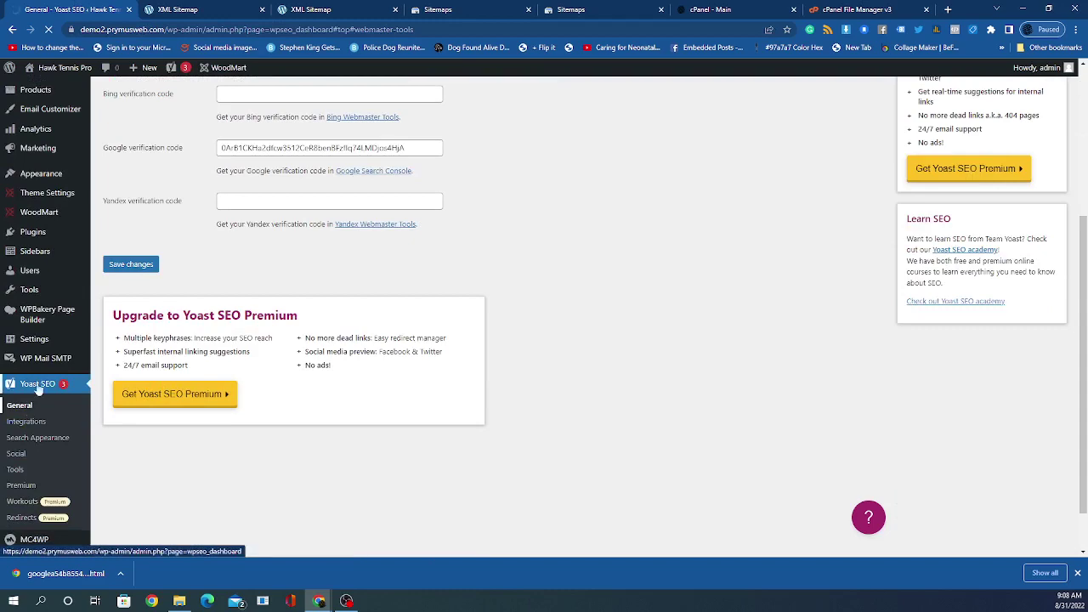
{"action": "scroll", "coordinate": [223, 447], "scroll_direction": "down", "scroll_amount": 2}
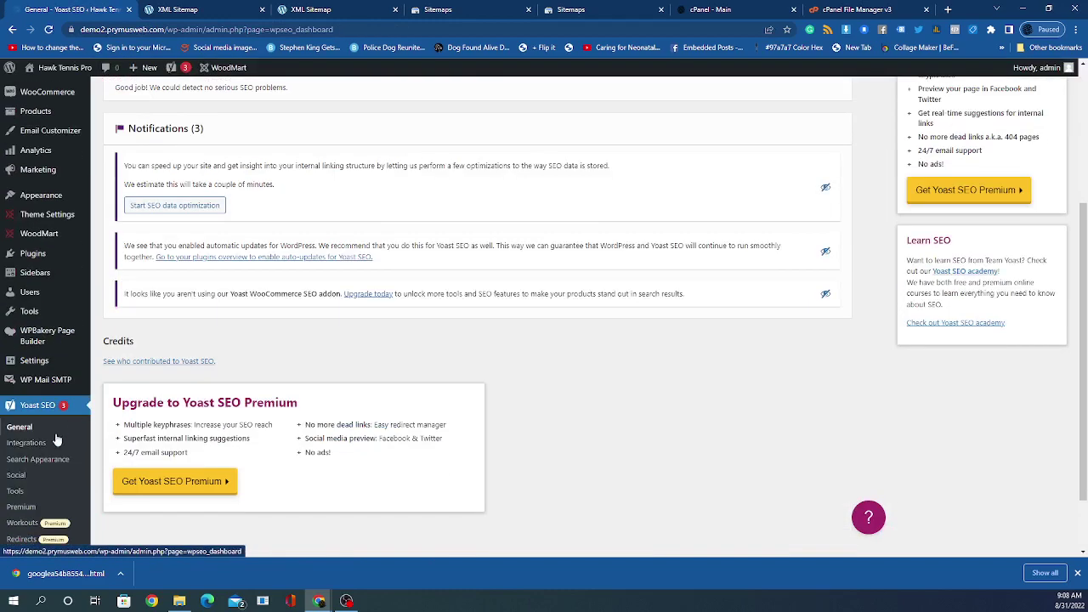
{"action": "scroll", "coordinate": [416, 476], "scroll_direction": "up", "scroll_amount": 1}
{"action": "scroll", "coordinate": [416, 474], "scroll_direction": "up", "scroll_amount": 1}
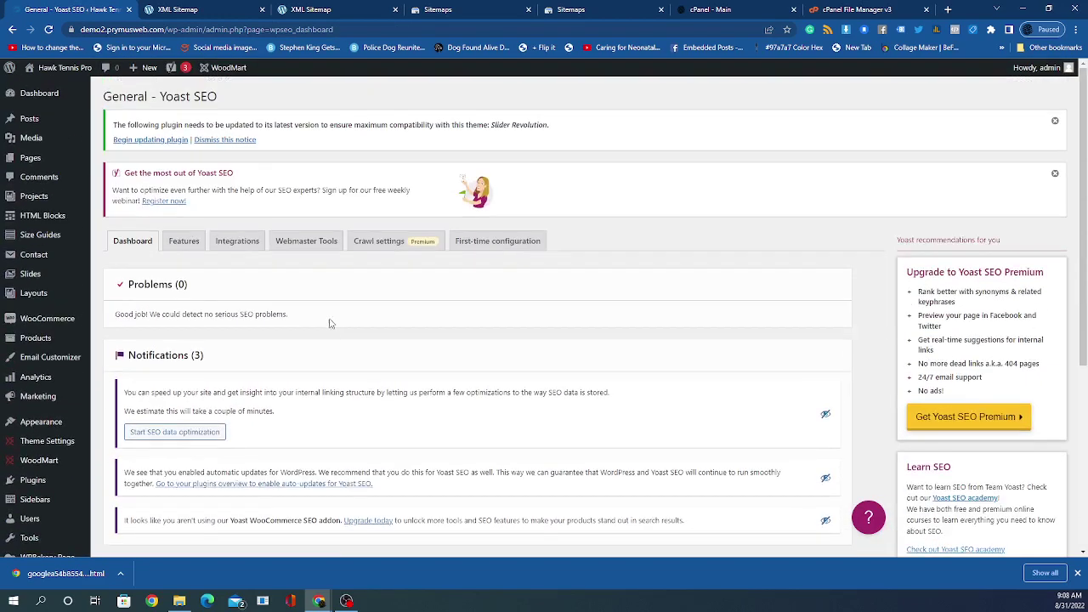
{"action": "left_click", "coordinate": [188, 246]}
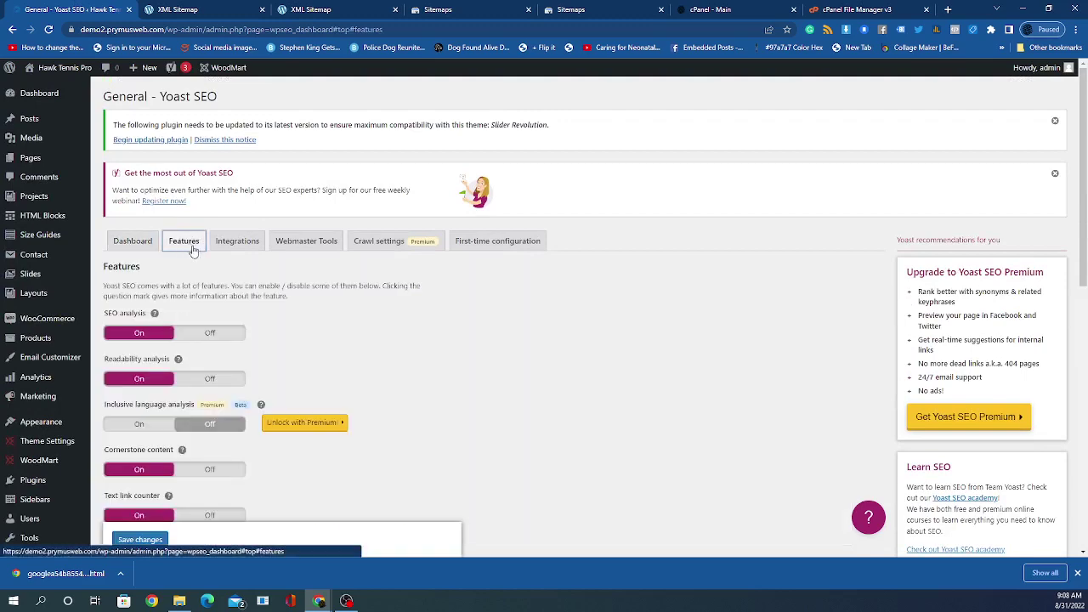
{"action": "scroll", "coordinate": [453, 367], "scroll_direction": "down", "scroll_amount": 3}
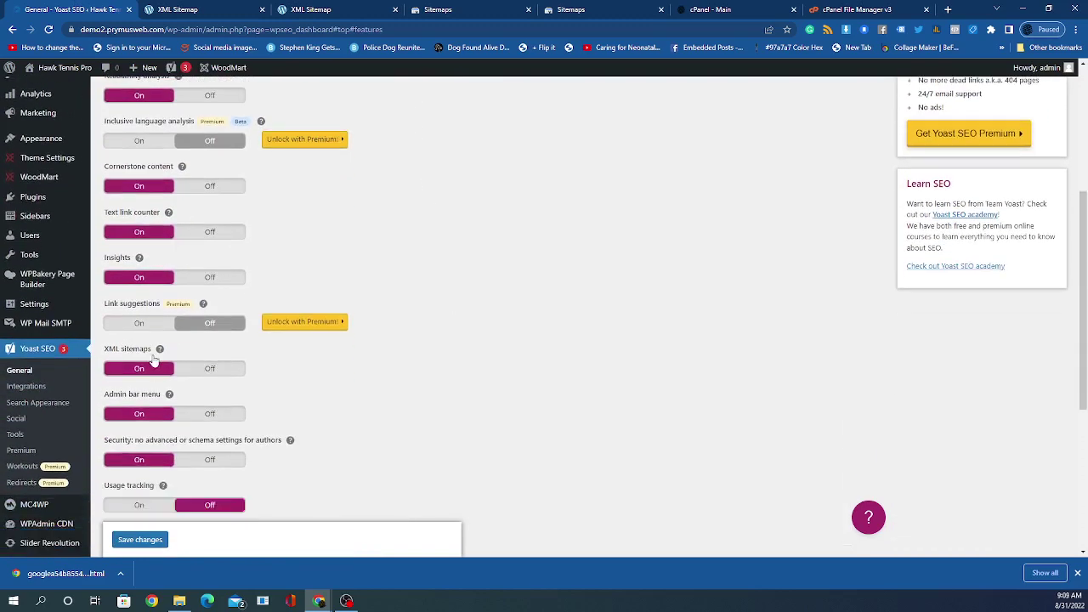
Step: Open the XML sitemap from the help text of Yoast's XML sitemaps feature and copy the sitemap page's full address
{"action": "left_click", "coordinate": [160, 350]}
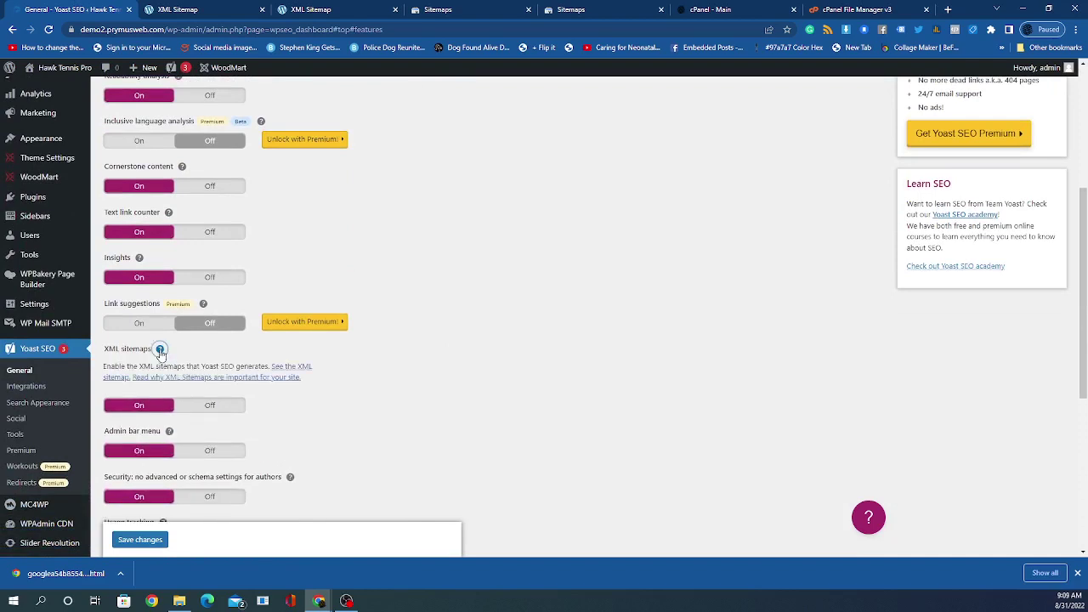
{"action": "left_click", "coordinate": [292, 372]}
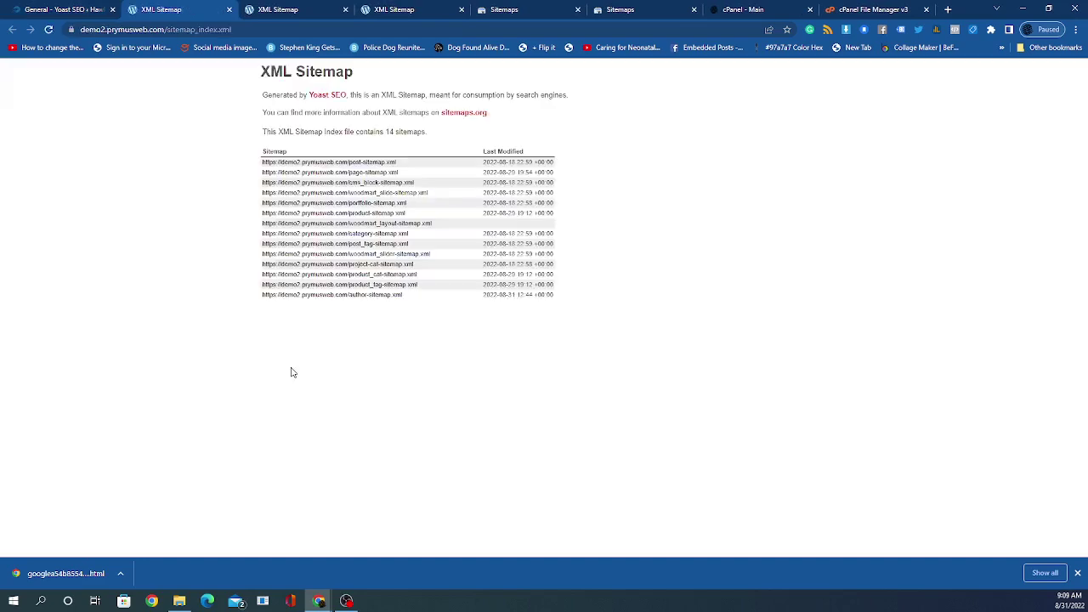
{"action": "left_click", "coordinate": [302, 32]}
{"action": "key", "text": "ctrl+c"}
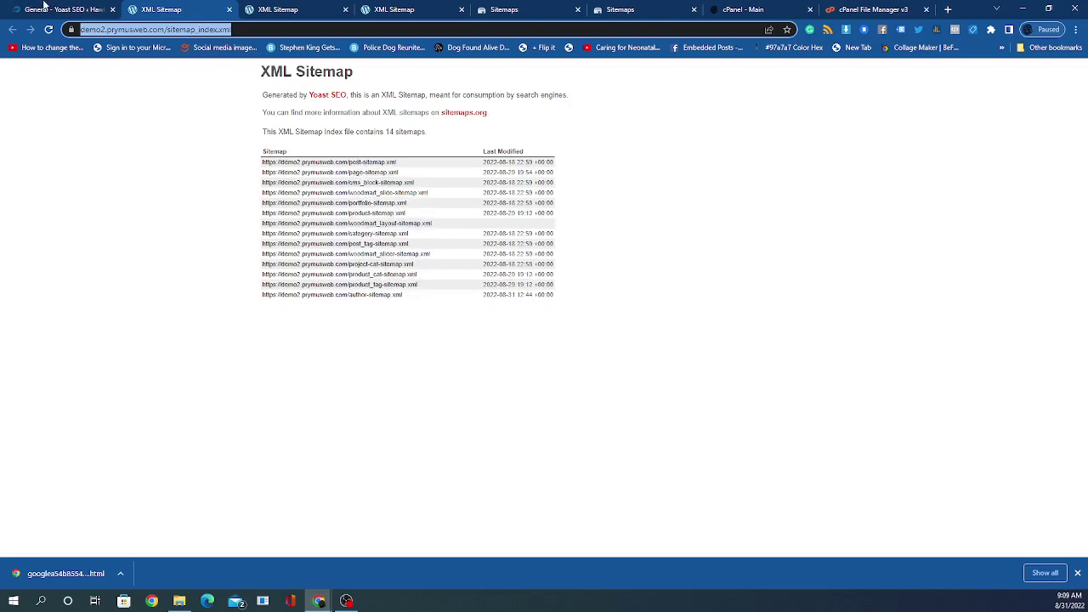
{"action": "right_click", "coordinate": [165, 28]}
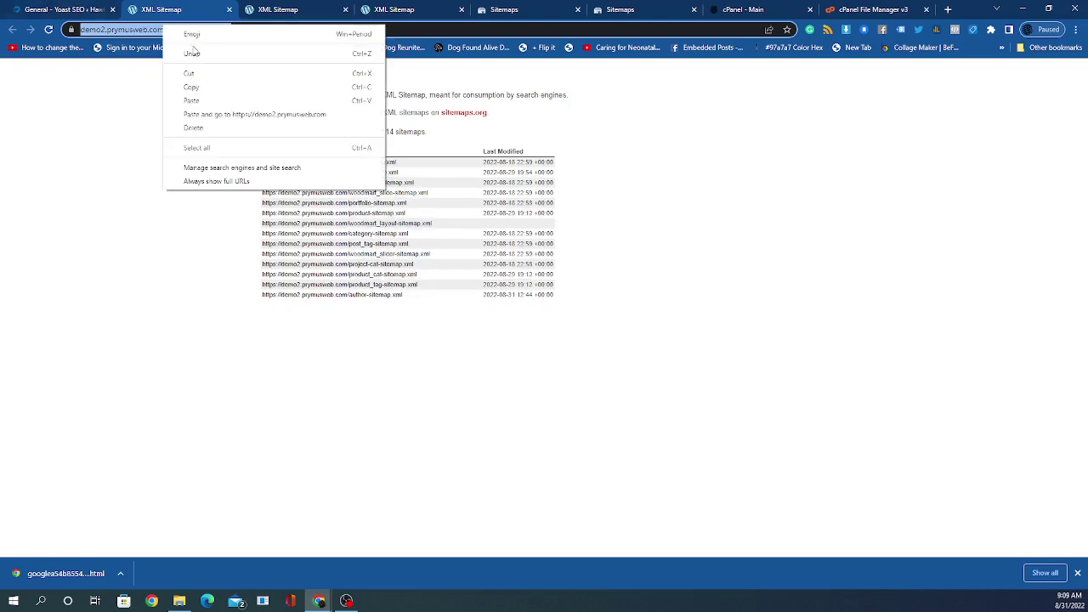
{"action": "left_click", "coordinate": [216, 89]}
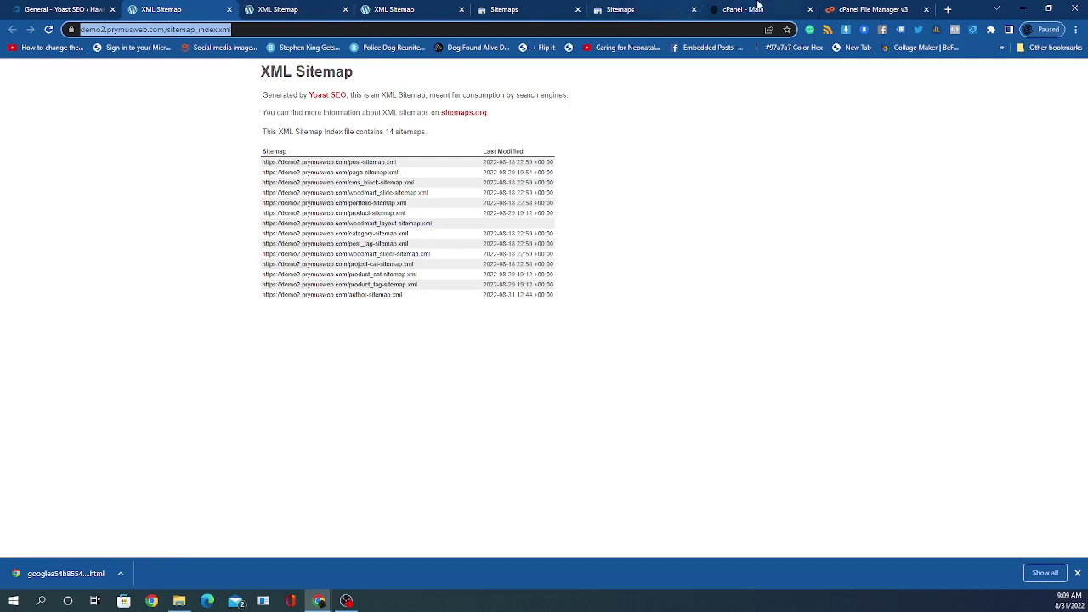
{"action": "left_click", "coordinate": [527, 12]}
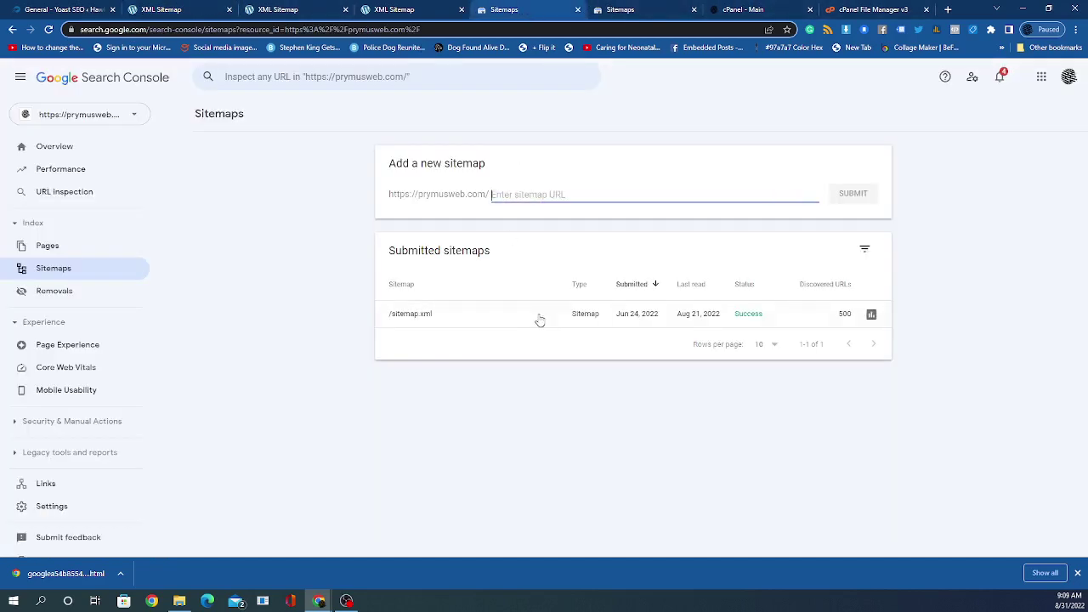
{"action": "right_click", "coordinate": [554, 192]}
{"action": "left_click", "coordinate": [609, 278]}
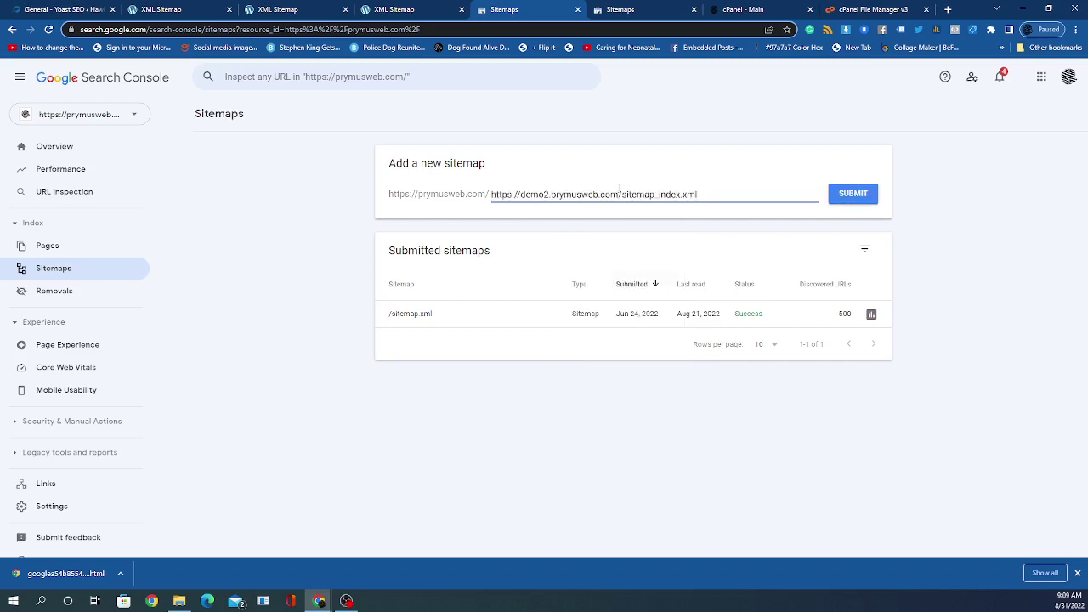
{"action": "left_click_drag", "start_coordinate": [623, 194], "coordinate": [486, 202]}
{"action": "key", "text": "BackSpace"}
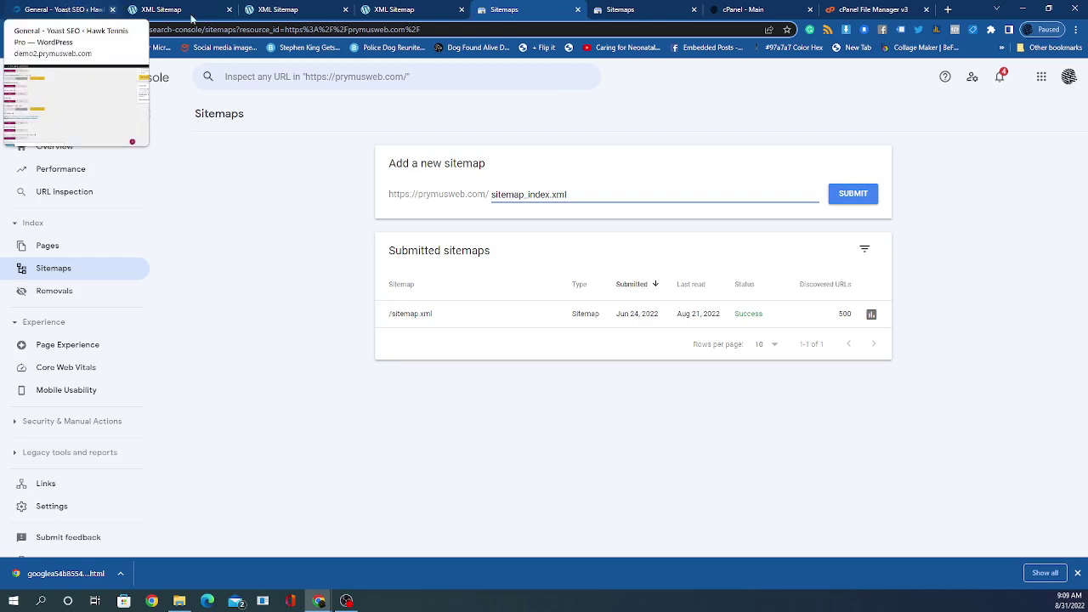
Step: Return to the XML Sitemap page and highlight the sitemap_index.xml part of its address
{"action": "left_click", "coordinate": [95, 7]}
{"action": "left_click", "coordinate": [138, 9]}
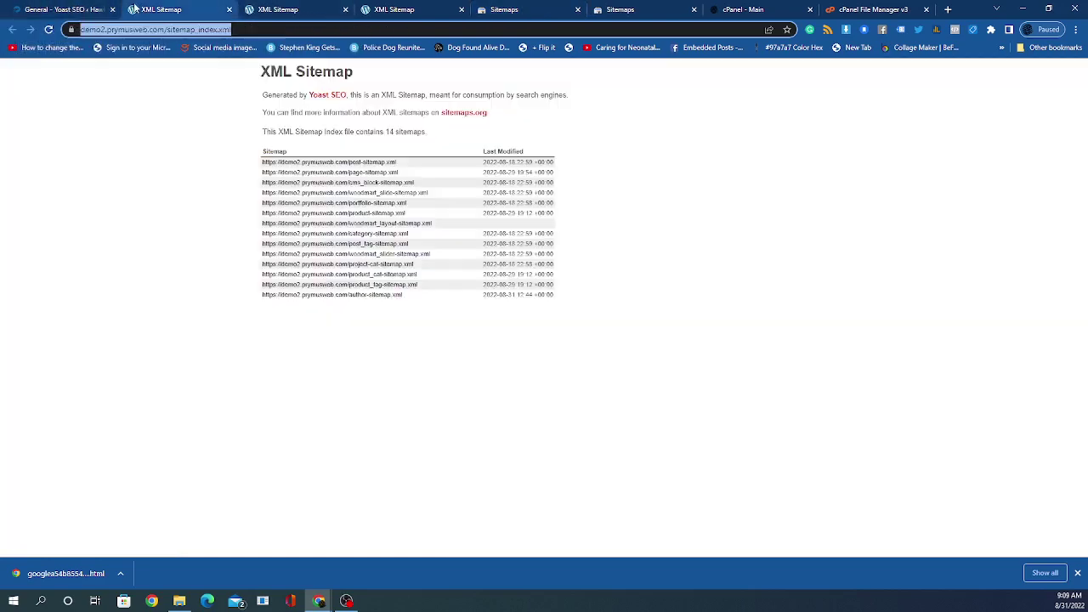
{"action": "left_click", "coordinate": [172, 29]}
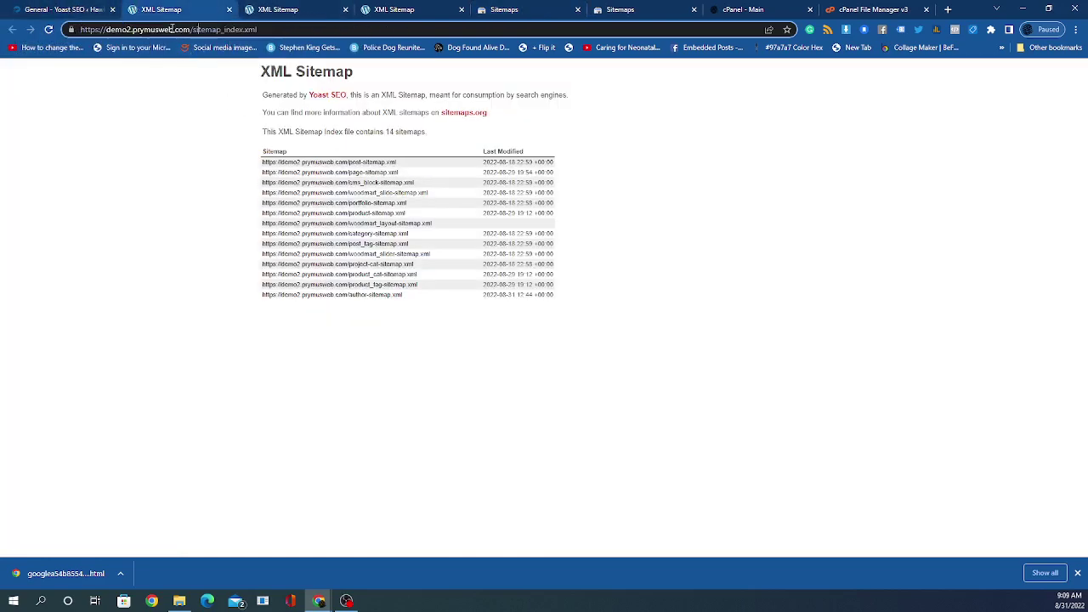
{"action": "left_click_drag", "start_coordinate": [193, 29], "coordinate": [365, 31]}
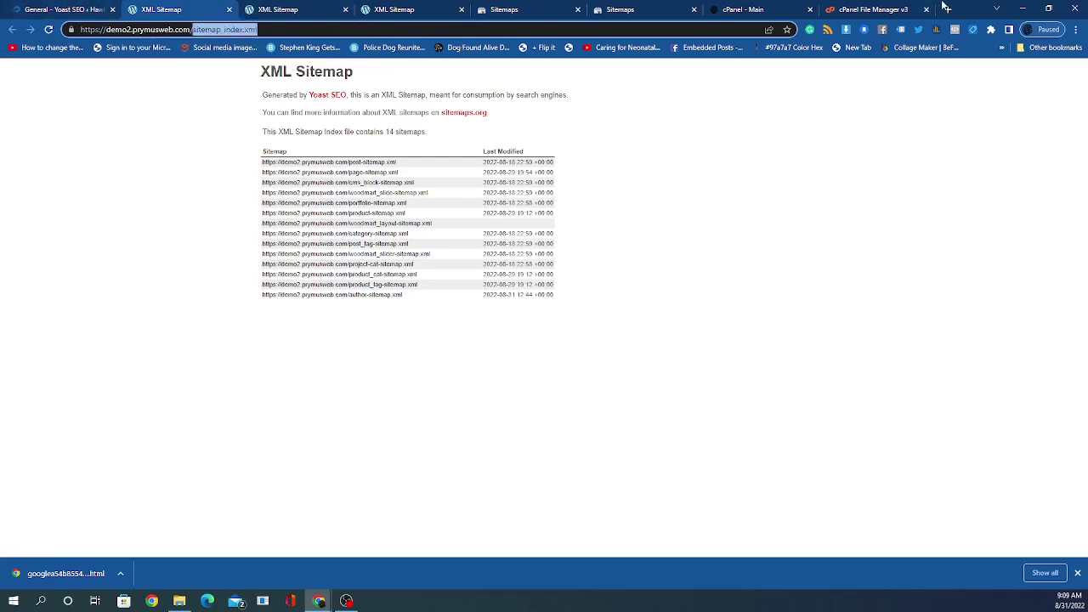
Step: Close the Sitemaps tab of the main prymusweb.com property and return to the demo2.prymusweb.com Sitemaps report
{"action": "left_click", "coordinate": [598, 10]}
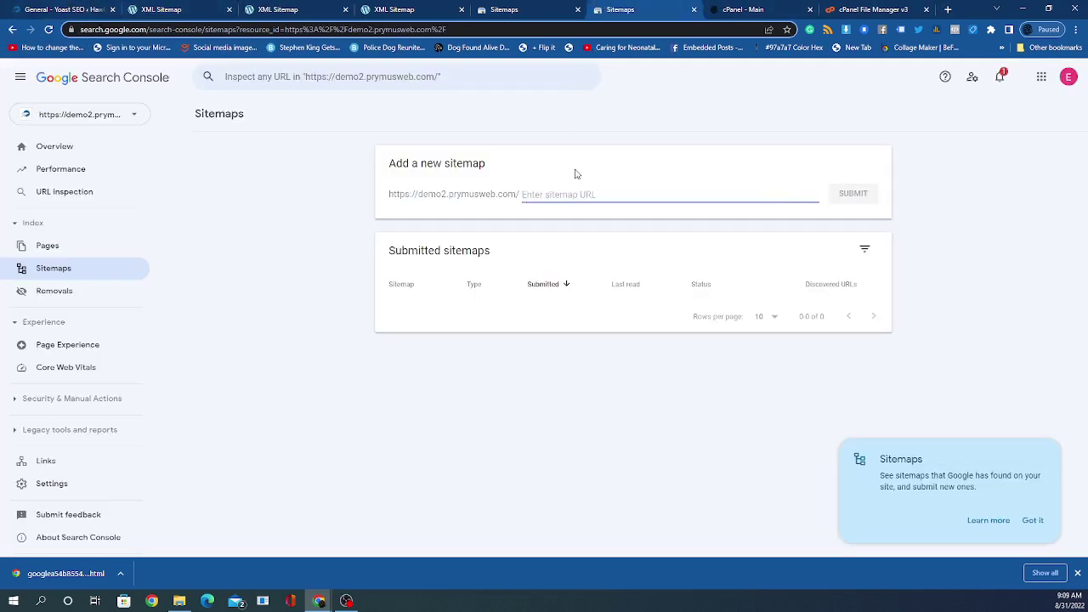
{"action": "left_click", "coordinate": [533, 12]}
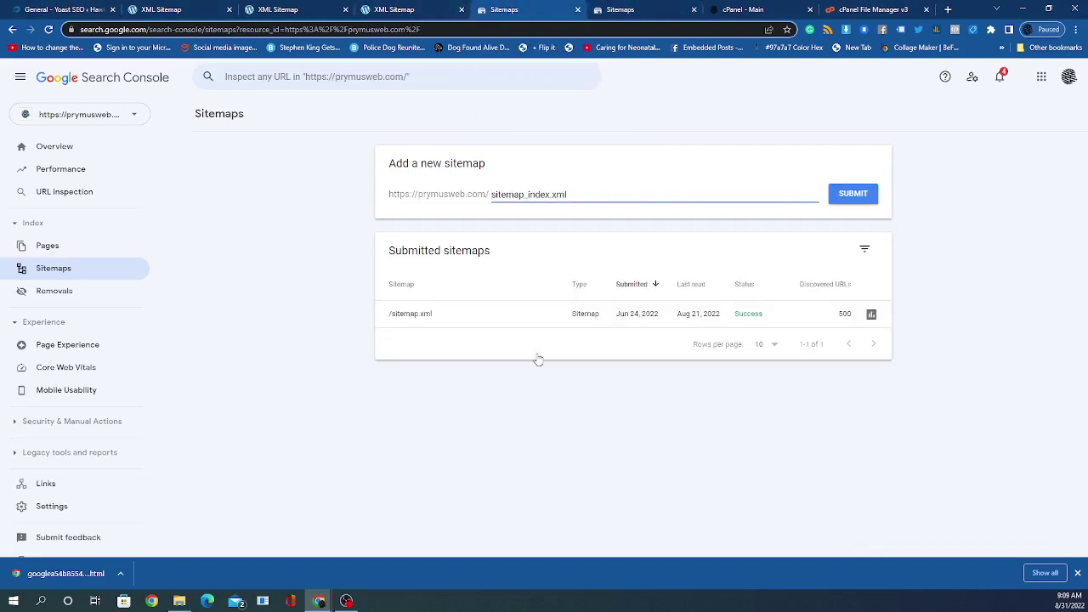
{"action": "left_click", "coordinate": [578, 9]}
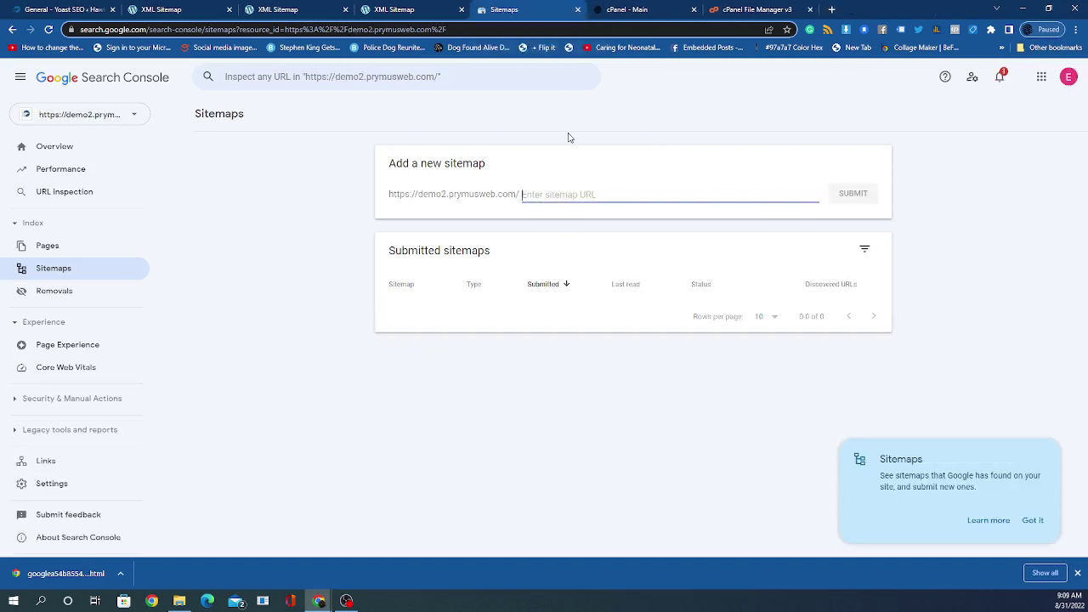
Step: Submit sitemap_index.xml as a new sitemap for demo2.prymusweb.com, removing the domain part from the pasted address, and dismiss the confirmation
{"action": "key", "text": "ctrl+v"}
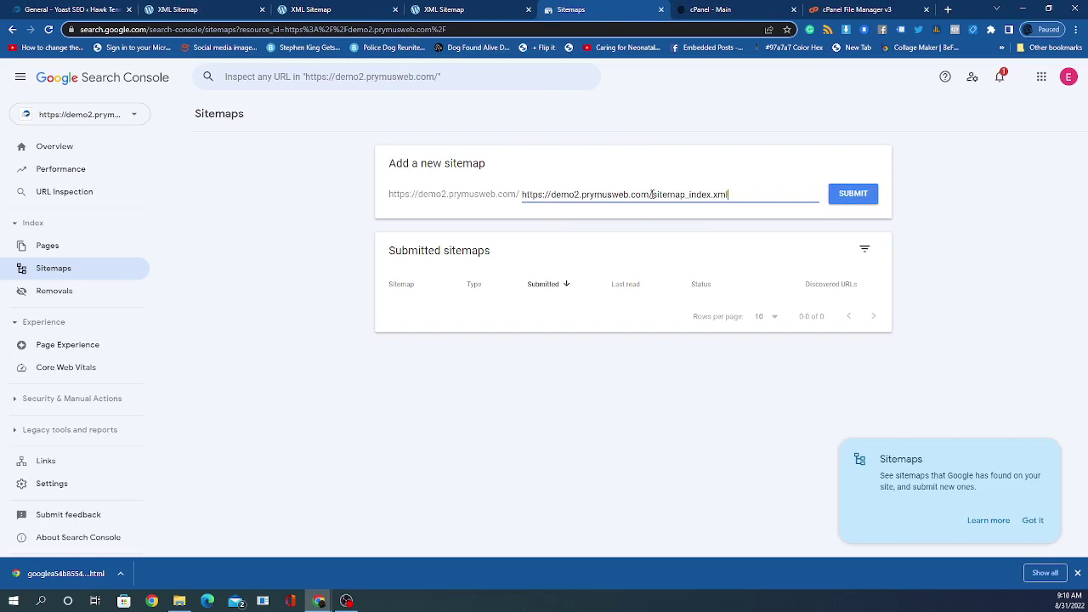
{"action": "key", "text": "BackSpace"}
{"action": "key", "text": "BackSpace"}
{"action": "key", "text": "BackSpace"}
{"action": "key", "text": "BackSpace"}
{"action": "key", "text": "BackSpace"}
{"action": "key", "text": "BackSpace"}
{"action": "key", "text": "BackSpace"}
{"action": "key", "text": "BackSpace"}
{"action": "key", "text": "BackSpace"}
{"action": "key", "text": "BackSpace"}
{"action": "key", "text": "BackSpace"}
{"action": "key", "text": "BackSpace"}
{"action": "key", "text": "BackSpace"}
{"action": "key", "text": "BackSpace"}
{"action": "key", "text": "BackSpace"}
{"action": "key", "text": "BackSpace"}
{"action": "key", "text": "BackSpace"}
{"action": "key", "text": "BackSpace"}
{"action": "key", "text": "BackSpace"}
{"action": "key", "text": "BackSpace"}
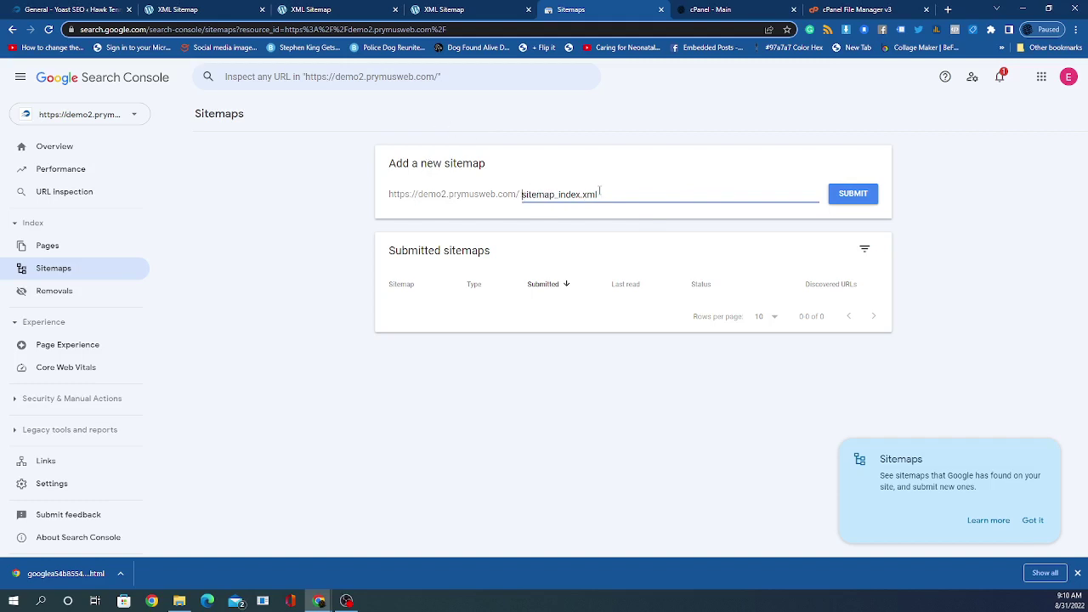
{"action": "left_click", "coordinate": [852, 194]}
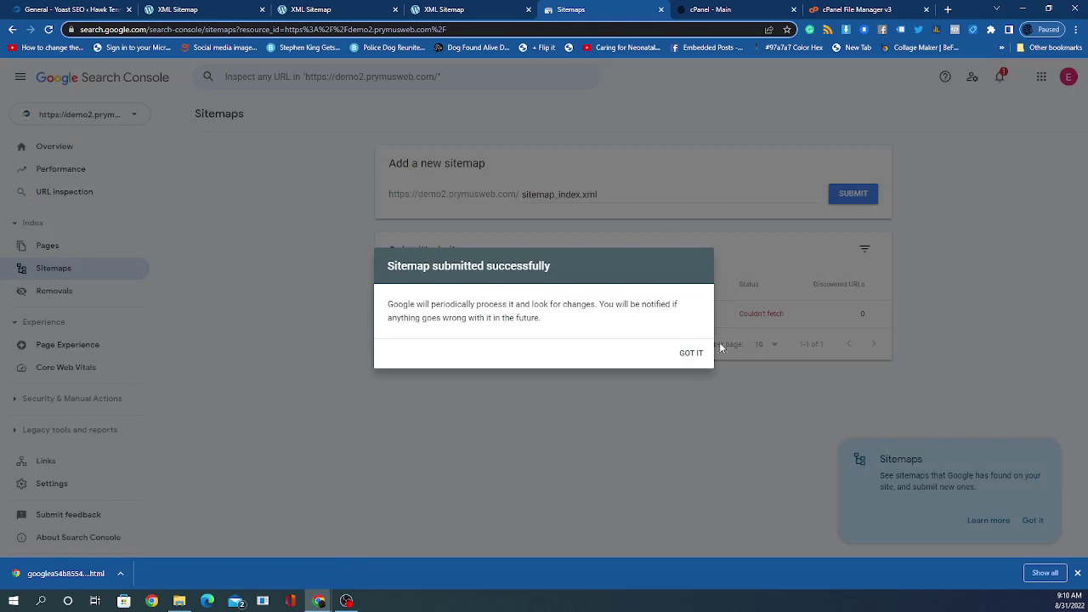
{"action": "left_click", "coordinate": [697, 362]}
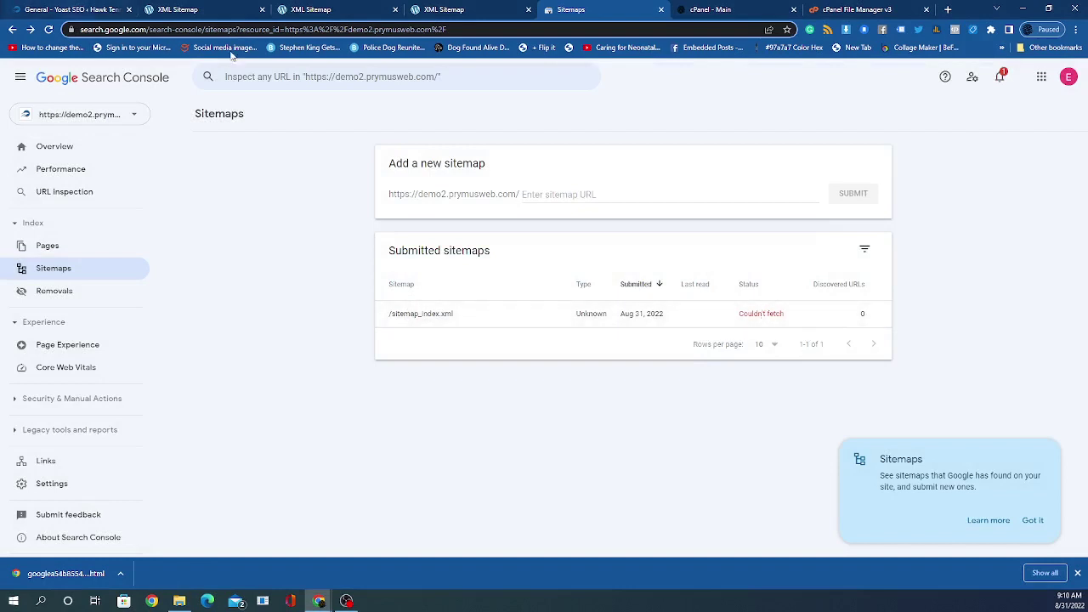
Step: Reload the Sitemaps report and check the status of the submitted sitemap_index.xml
{"action": "left_click", "coordinate": [50, 30]}
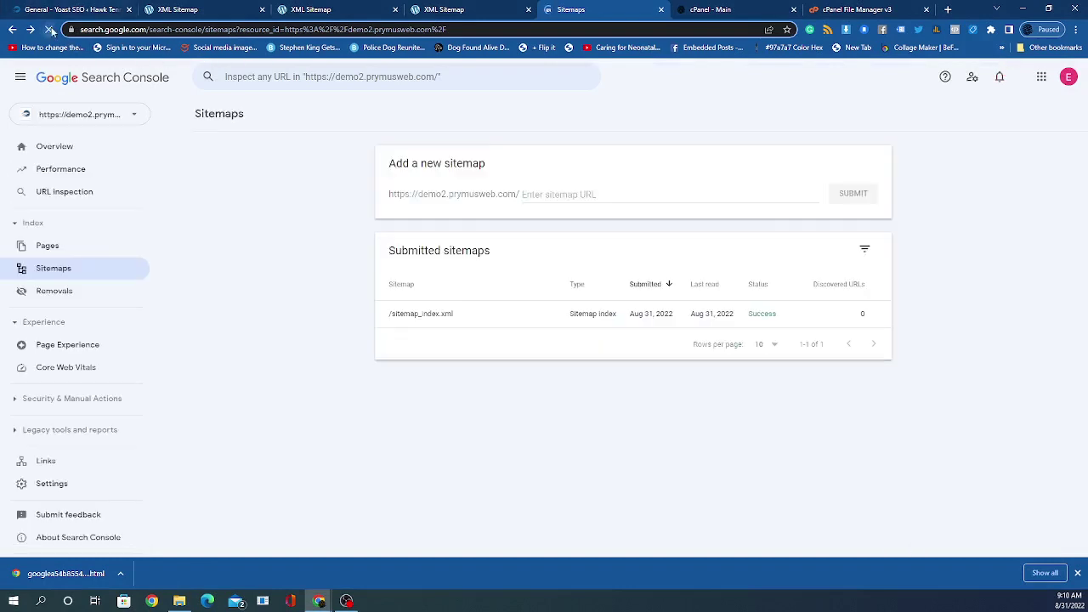
{"action": "left_click", "coordinate": [763, 319]}
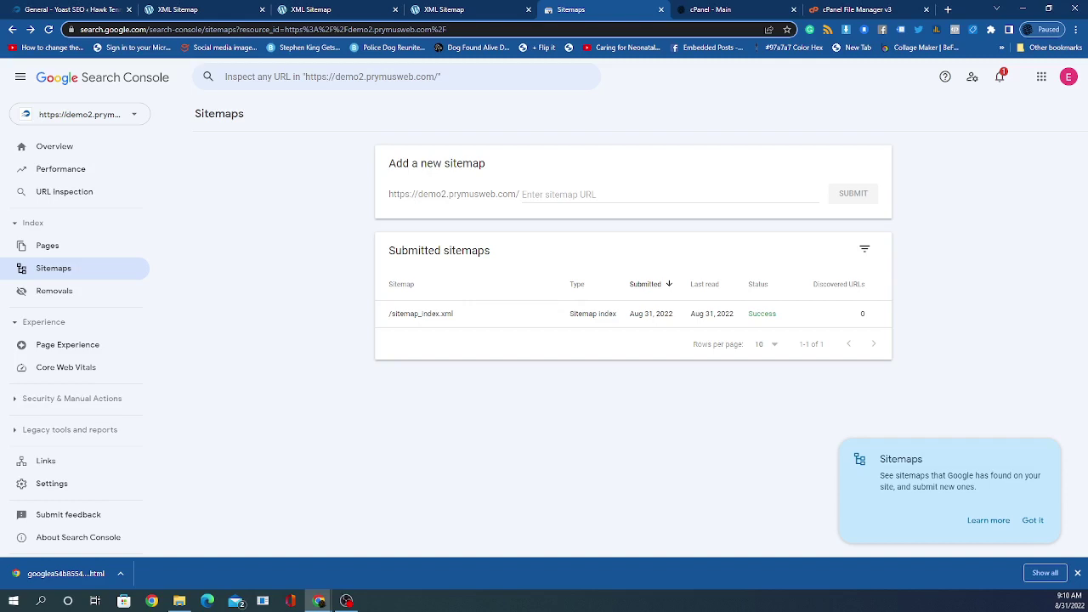
Step: Look over the Overview and Performance reports of demo2.prymusweb.com, ending on the Overview
{"action": "left_click", "coordinate": [68, 146]}
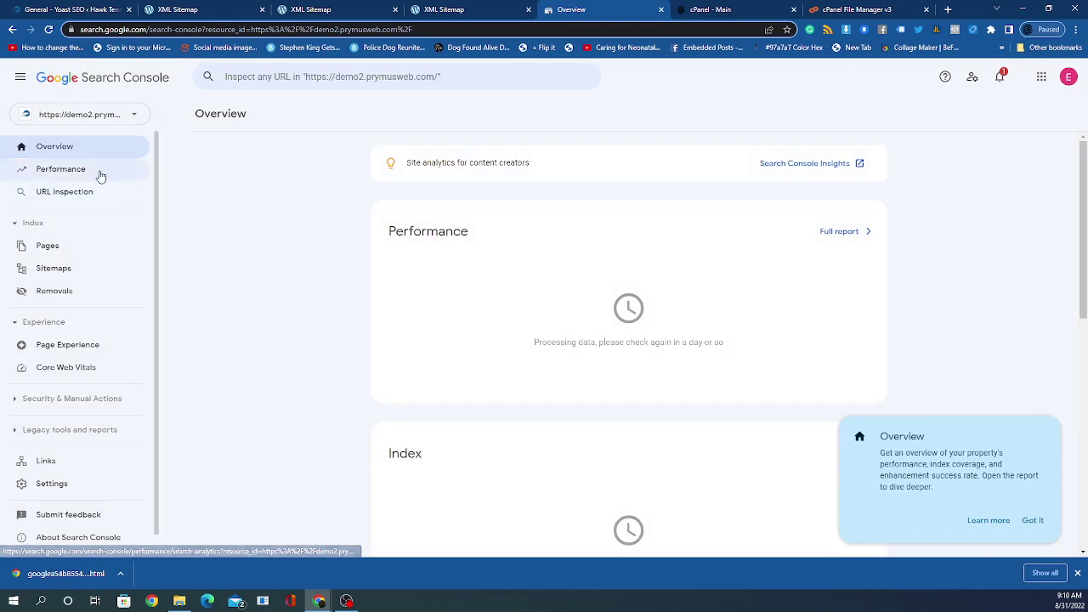
{"action": "left_click", "coordinate": [99, 174]}
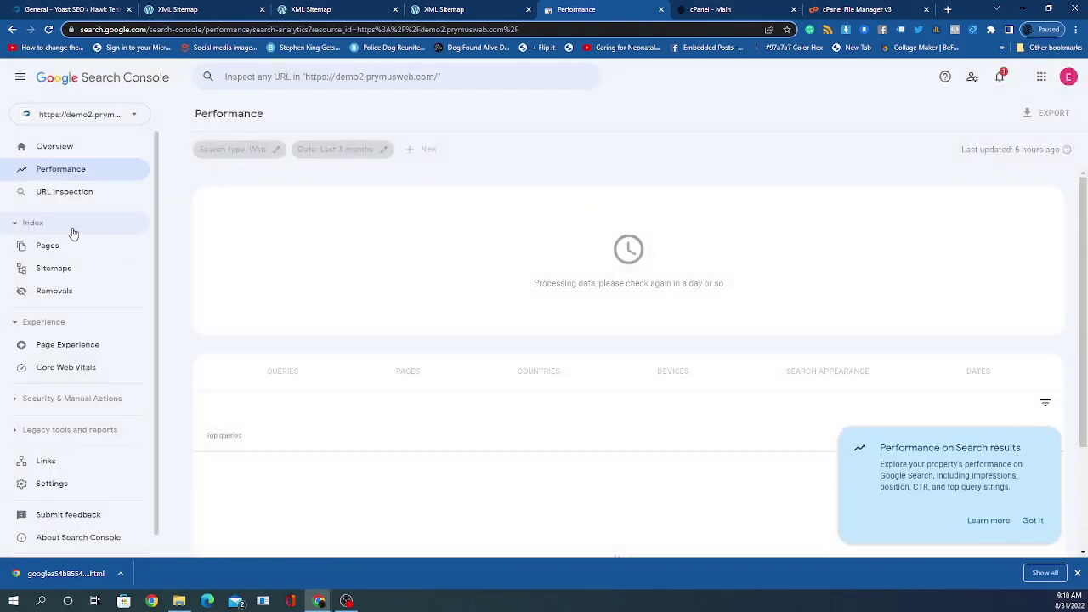
{"action": "left_click", "coordinate": [66, 149]}
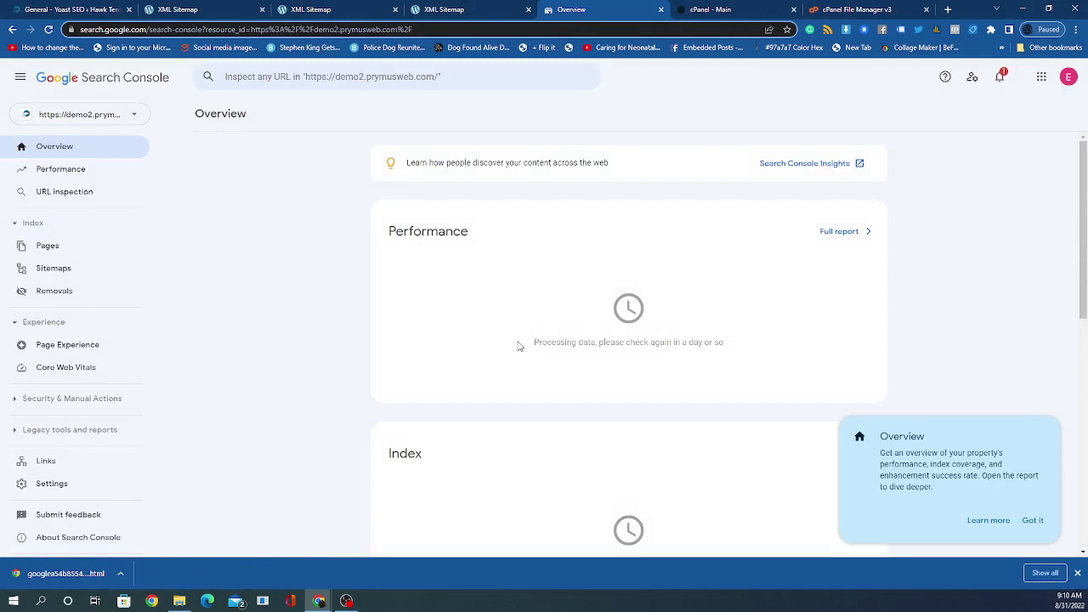
Step: Look through the demo2.prymusweb.com Overview down to the Enhancements section and stay on that report
{"action": "scroll", "coordinate": [503, 396], "scroll_direction": "down", "scroll_amount": 5}
{"action": "scroll", "coordinate": [498, 394], "scroll_direction": "down", "scroll_amount": 2}
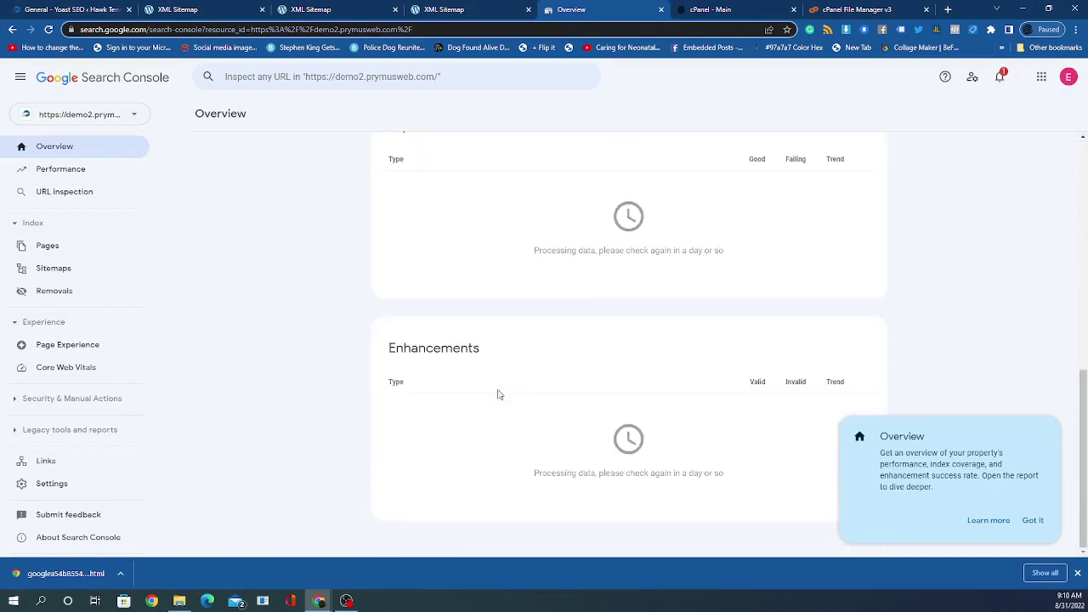
{"action": "scroll", "coordinate": [454, 400], "scroll_direction": "up", "scroll_amount": 7}
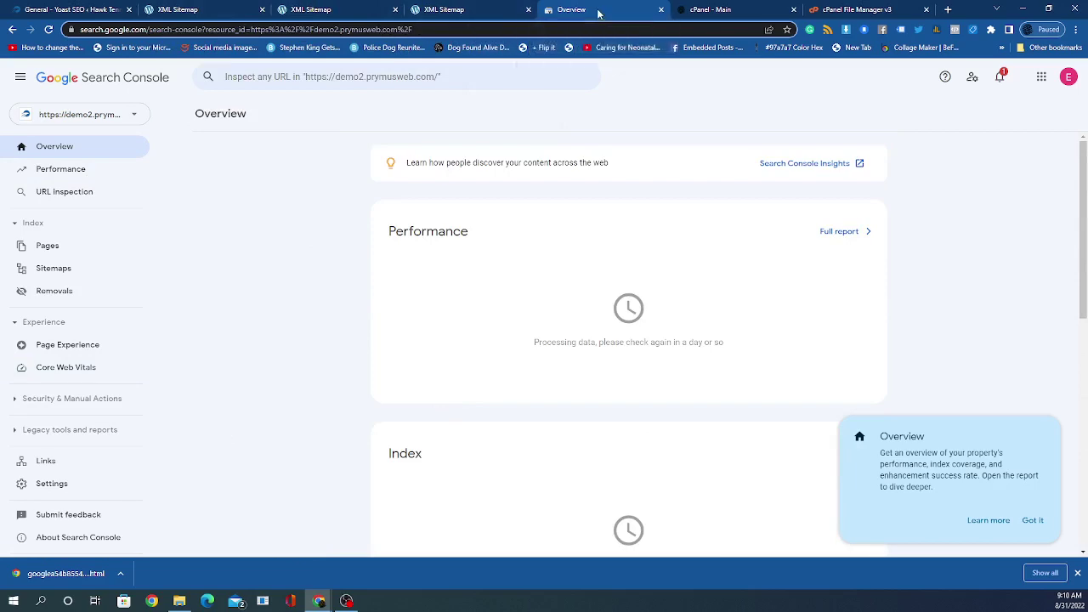
{"action": "left_click", "coordinate": [722, 10]}
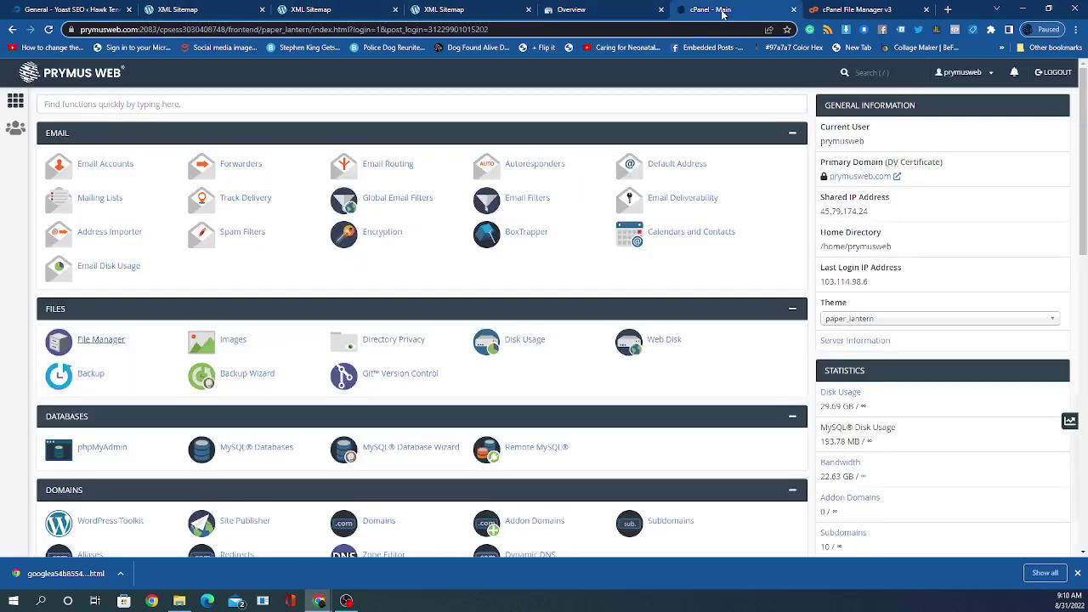
{"action": "left_click", "coordinate": [557, 12]}
Step: Switch Search Console to the second listed Google account, signing in again with the account password
{"action": "left_click", "coordinate": [1069, 78]}
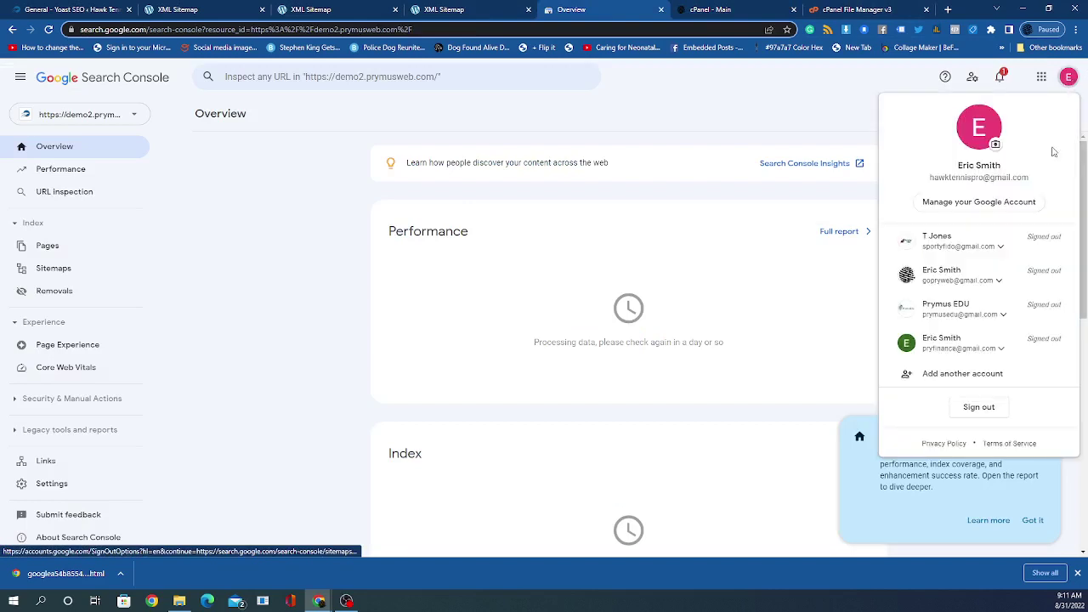
{"action": "left_click", "coordinate": [982, 275]}
{"action": "left_click", "coordinate": [966, 308]}
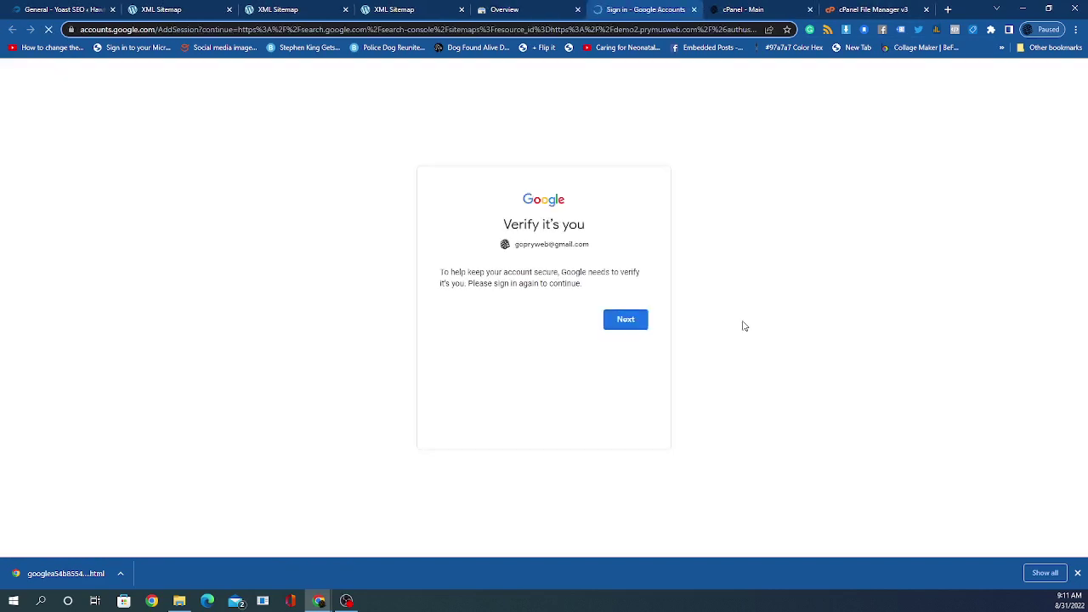
{"action": "left_click", "coordinate": [625, 320]}
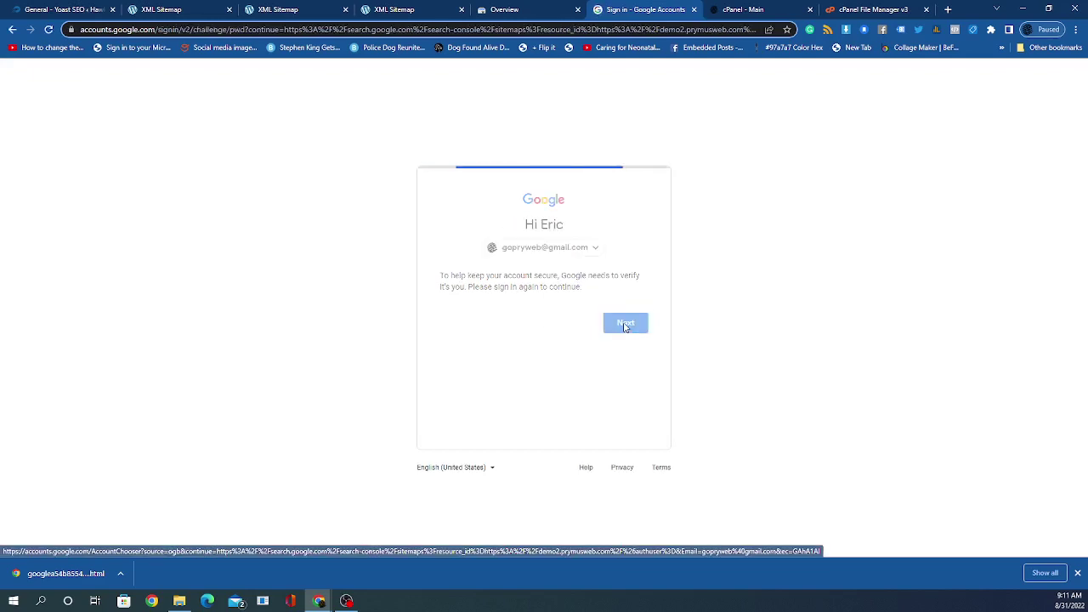
{"action": "left_click", "coordinate": [480, 300]}
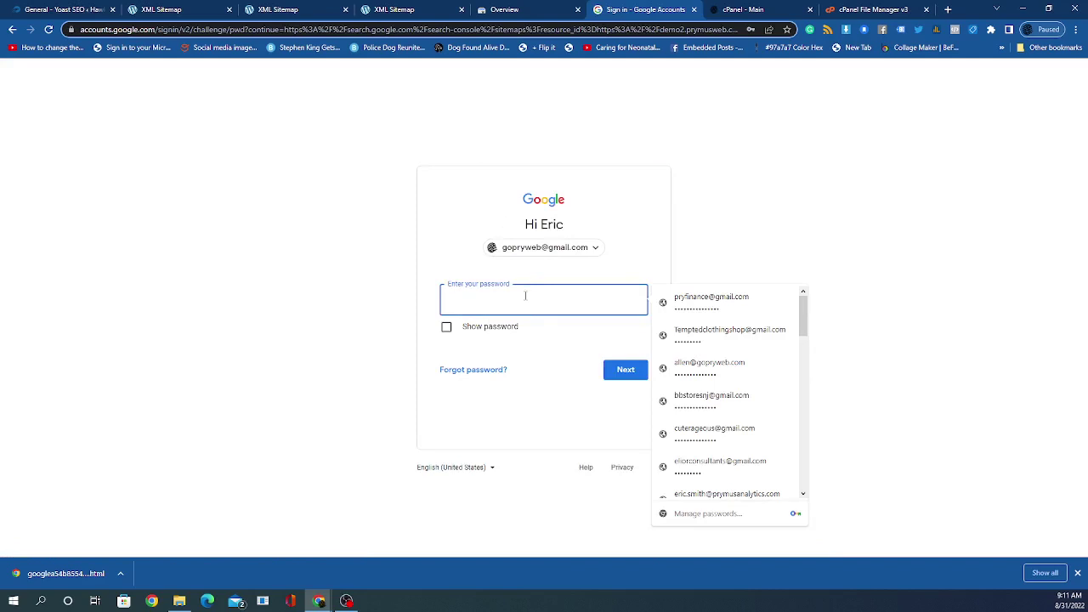
{"action": "type", "text": "***"}
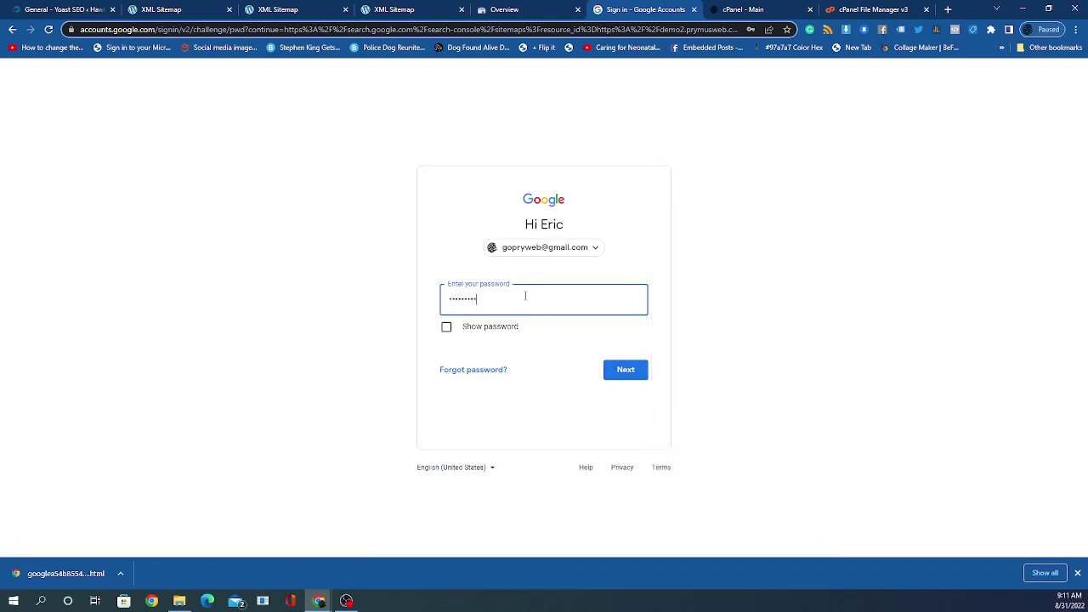
{"action": "key", "text": "Return"}
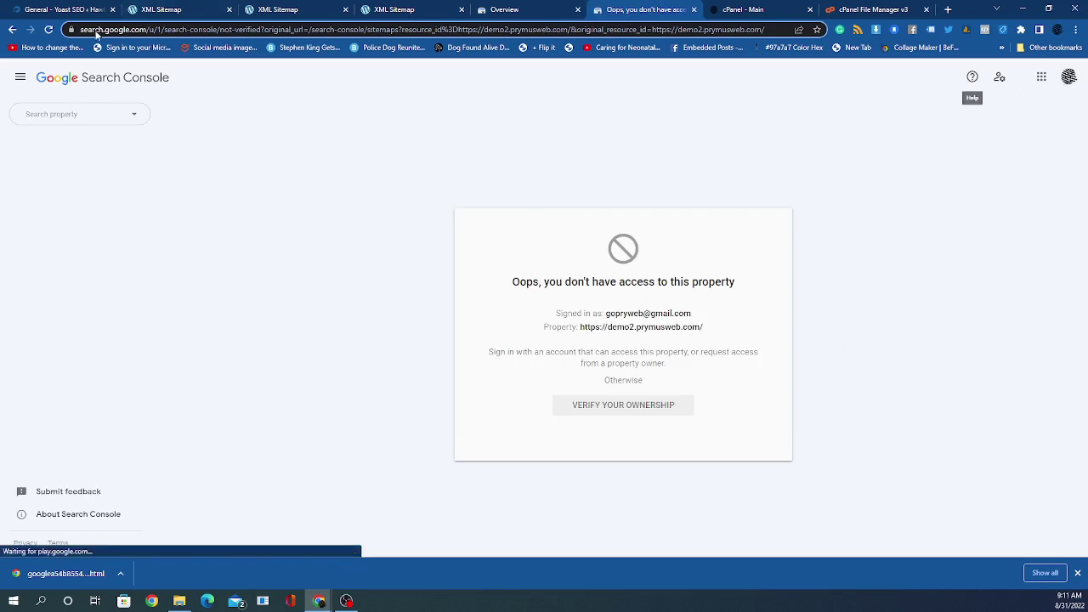
{"action": "left_click", "coordinate": [63, 121]}
{"action": "left_click", "coordinate": [63, 218]}
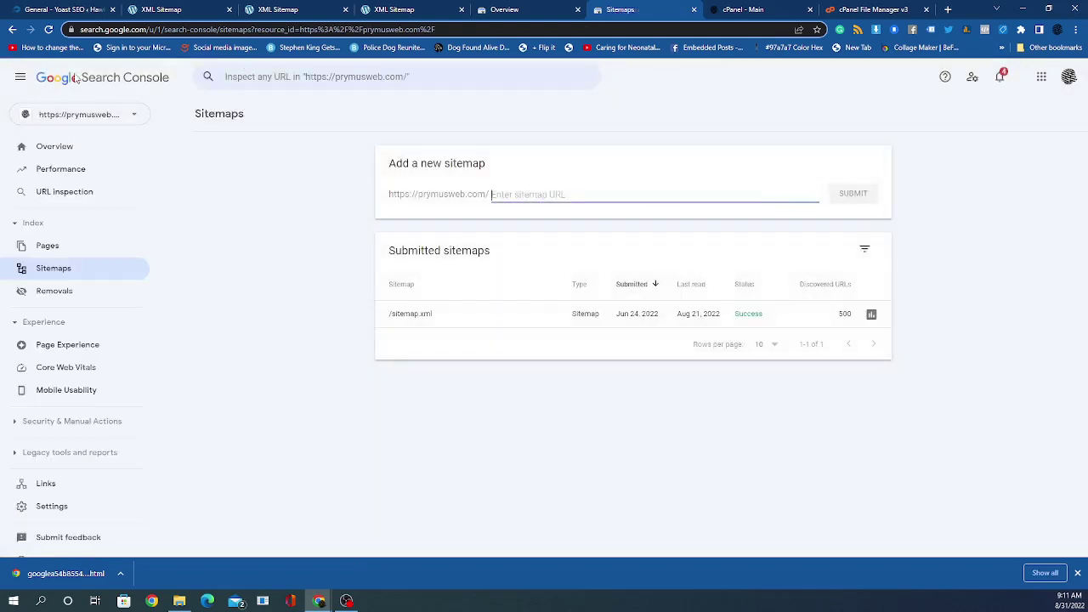
{"action": "left_click", "coordinate": [77, 169]}
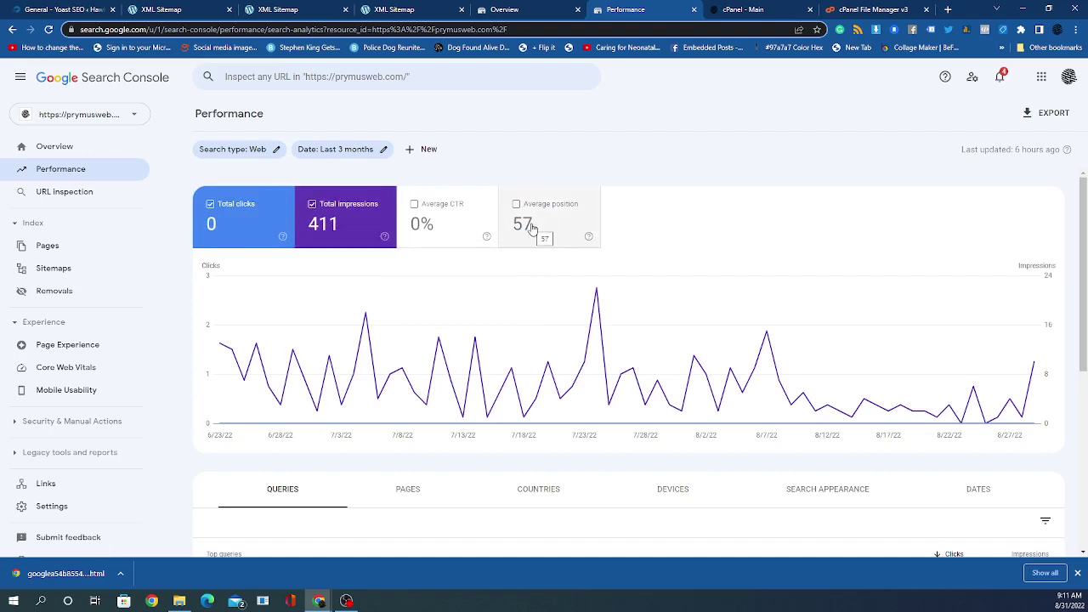
Step: Examine the prymusweb.com clicks and impressions chart together with the list of top search queries
{"action": "scroll", "coordinate": [406, 262], "scroll_direction": "down", "scroll_amount": 2}
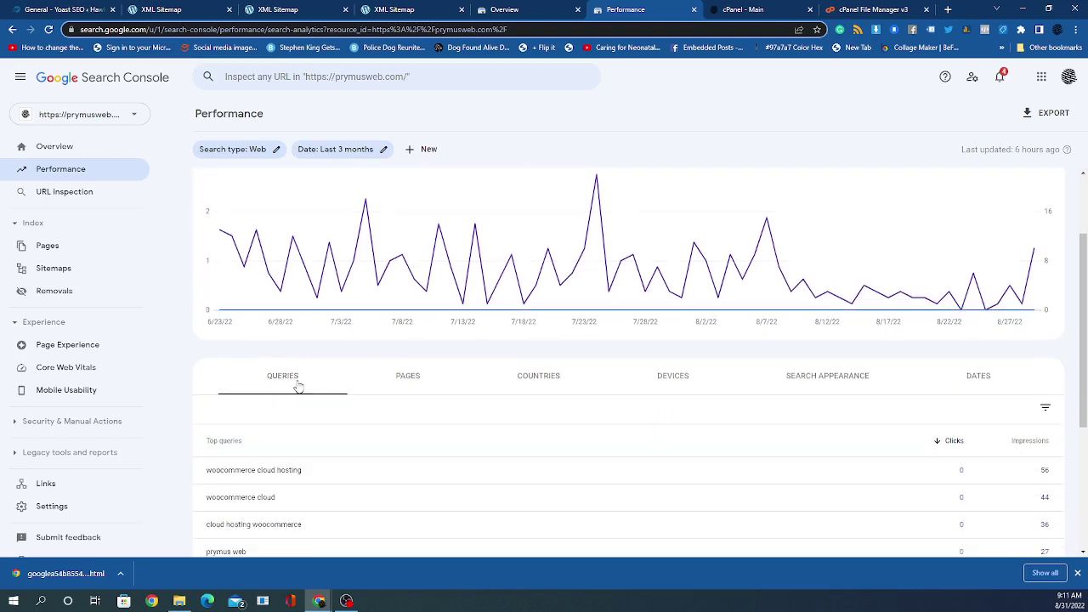
{"action": "scroll", "coordinate": [306, 388], "scroll_direction": "down", "scroll_amount": 2}
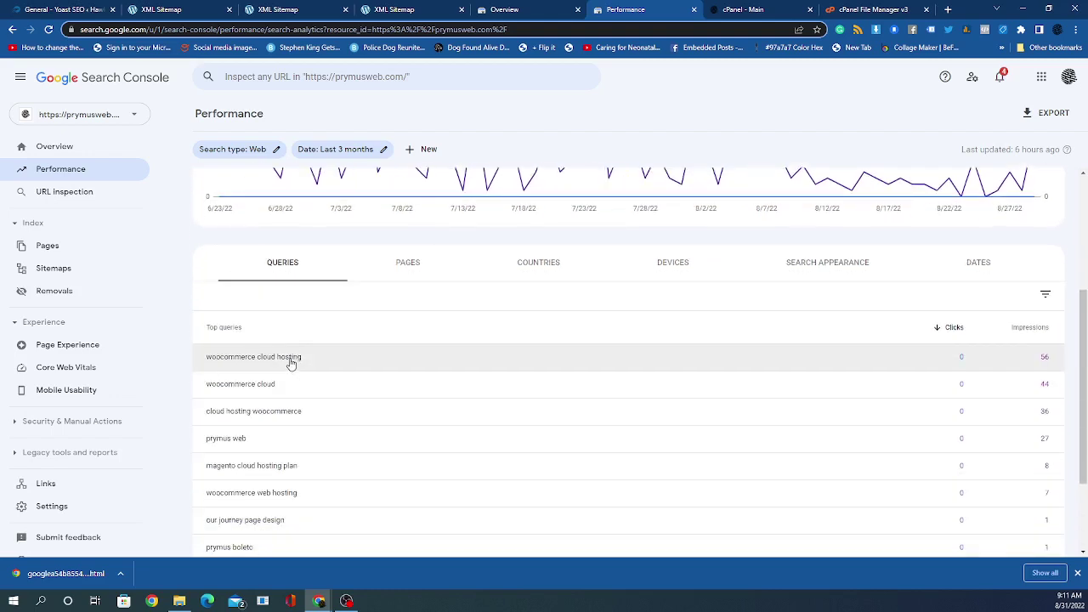
{"action": "scroll", "coordinate": [300, 364], "scroll_direction": "down", "scroll_amount": 2}
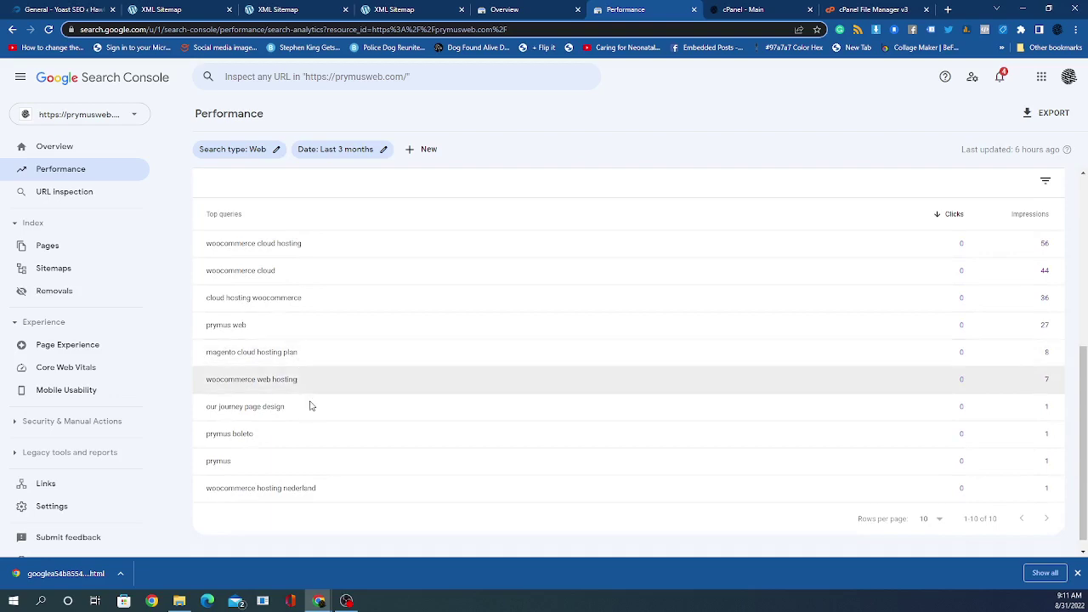
{"action": "scroll", "coordinate": [403, 480], "scroll_direction": "up", "scroll_amount": 2}
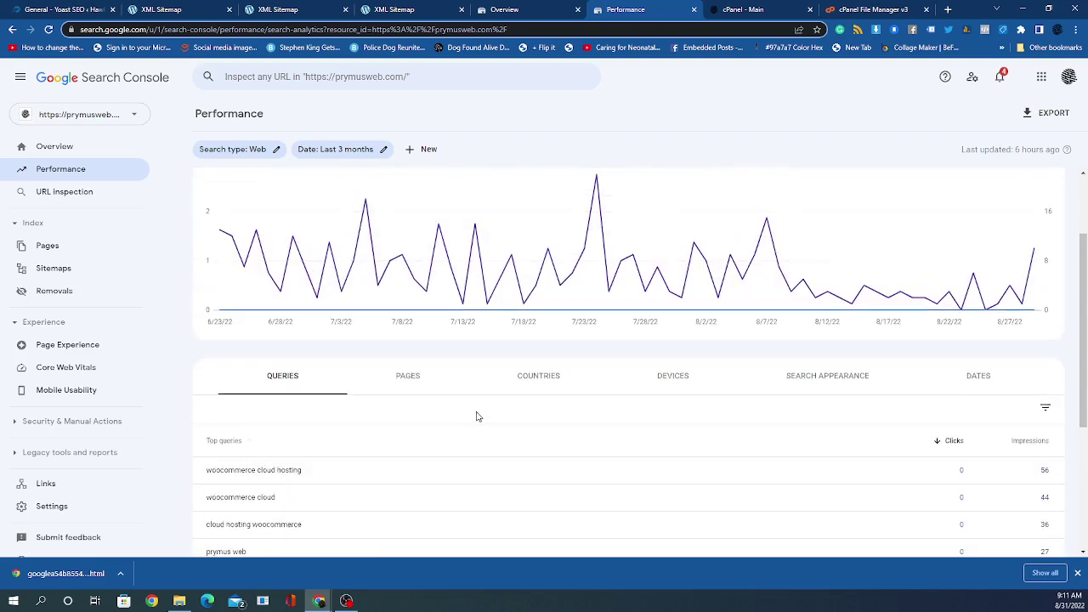
{"action": "scroll", "coordinate": [479, 415], "scroll_direction": "up", "scroll_amount": 2}
{"action": "scroll", "coordinate": [478, 411], "scroll_direction": "down", "scroll_amount": 3}
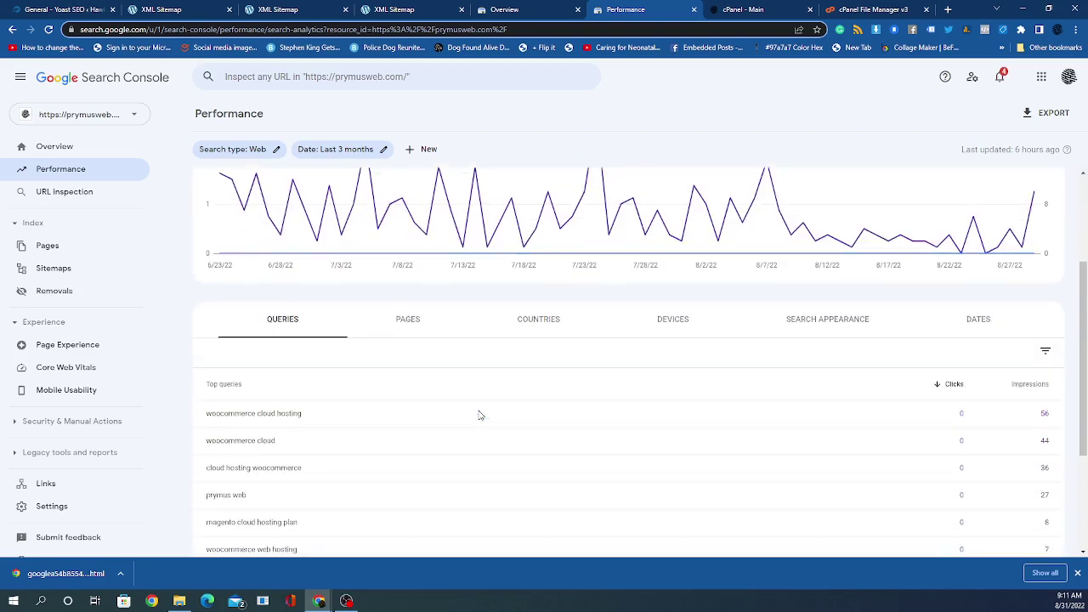
{"action": "scroll", "coordinate": [467, 311], "scroll_direction": "up", "scroll_amount": 2}
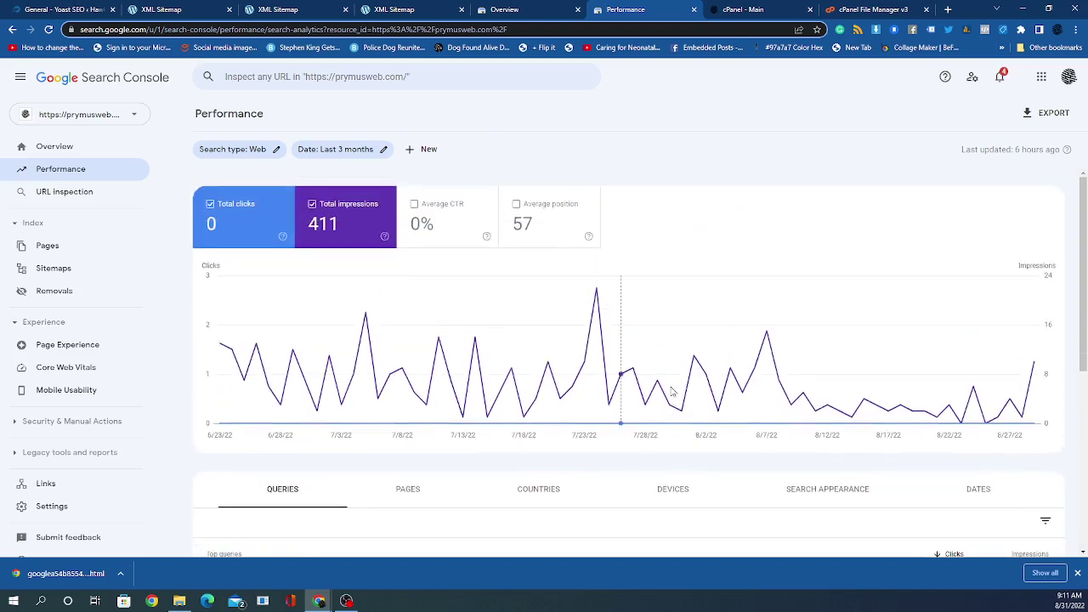
{"action": "scroll", "coordinate": [675, 349], "scroll_direction": "down", "scroll_amount": 4}
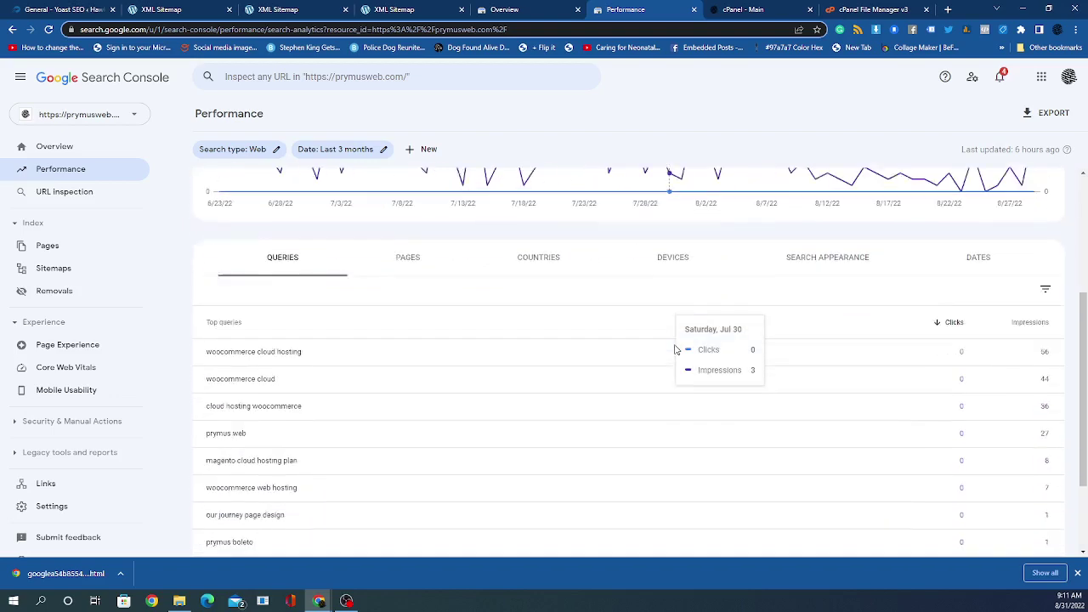
{"action": "scroll", "coordinate": [678, 352], "scroll_direction": "up", "scroll_amount": 3}
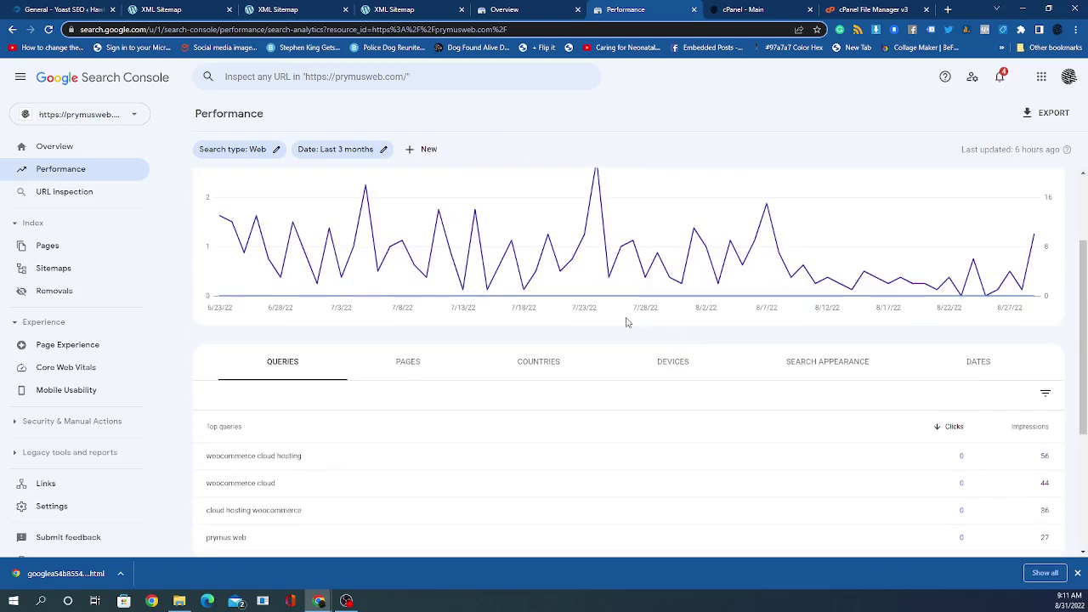
Step: Review the performance breakdowns by pages, countries and devices, and open the Overview of the prymusweb.com property
{"action": "left_click", "coordinate": [403, 375]}
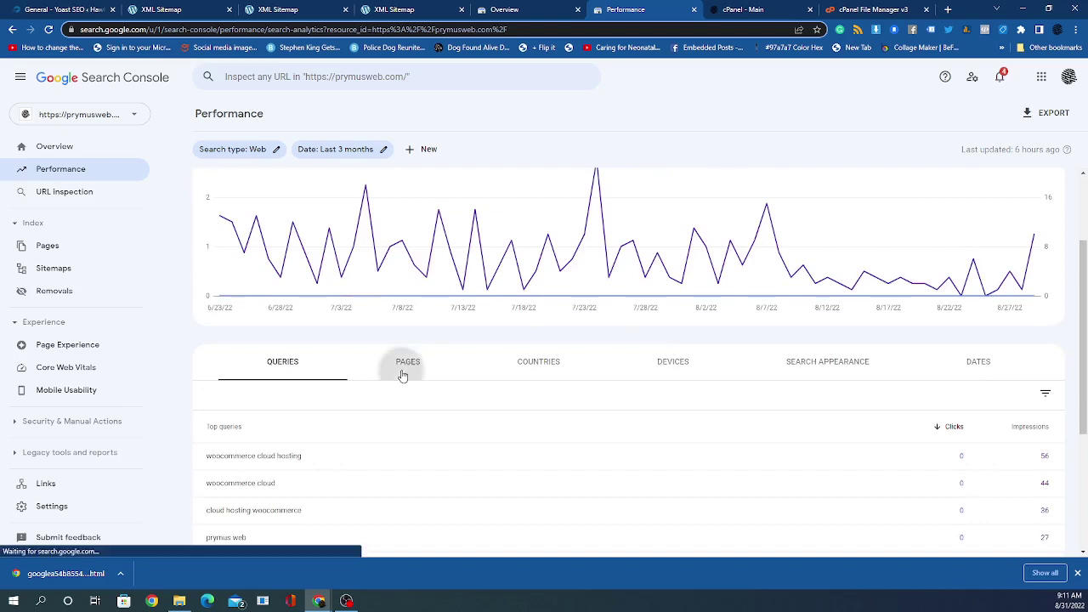
{"action": "left_click", "coordinate": [554, 370]}
{"action": "left_click", "coordinate": [661, 366]}
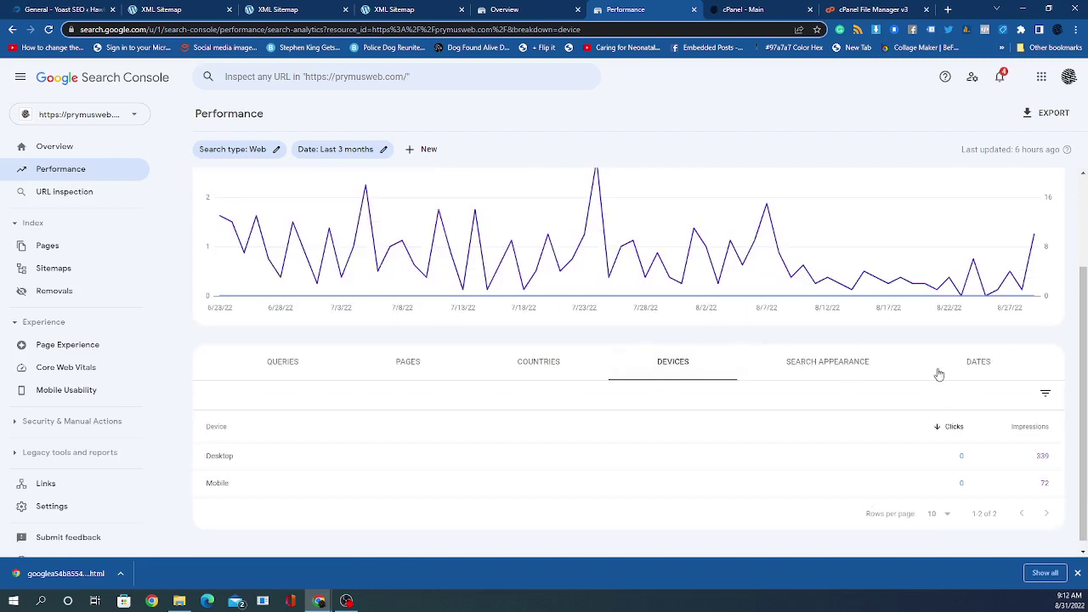
{"action": "scroll", "coordinate": [221, 299], "scroll_direction": "up", "scroll_amount": 1}
{"action": "scroll", "coordinate": [221, 299], "scroll_direction": "up", "scroll_amount": 1}
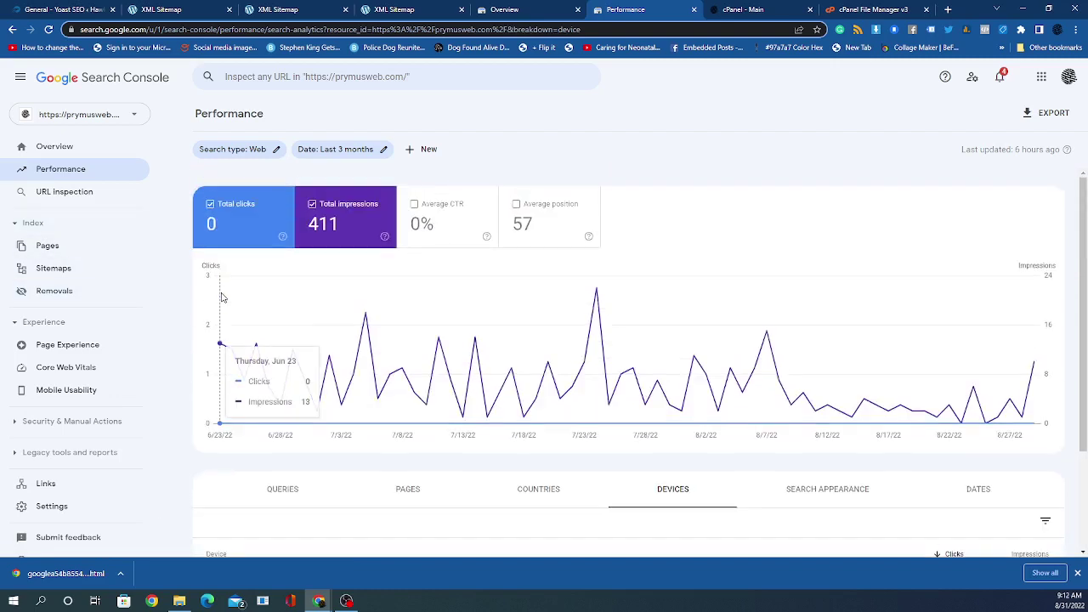
{"action": "left_click", "coordinate": [89, 149]}
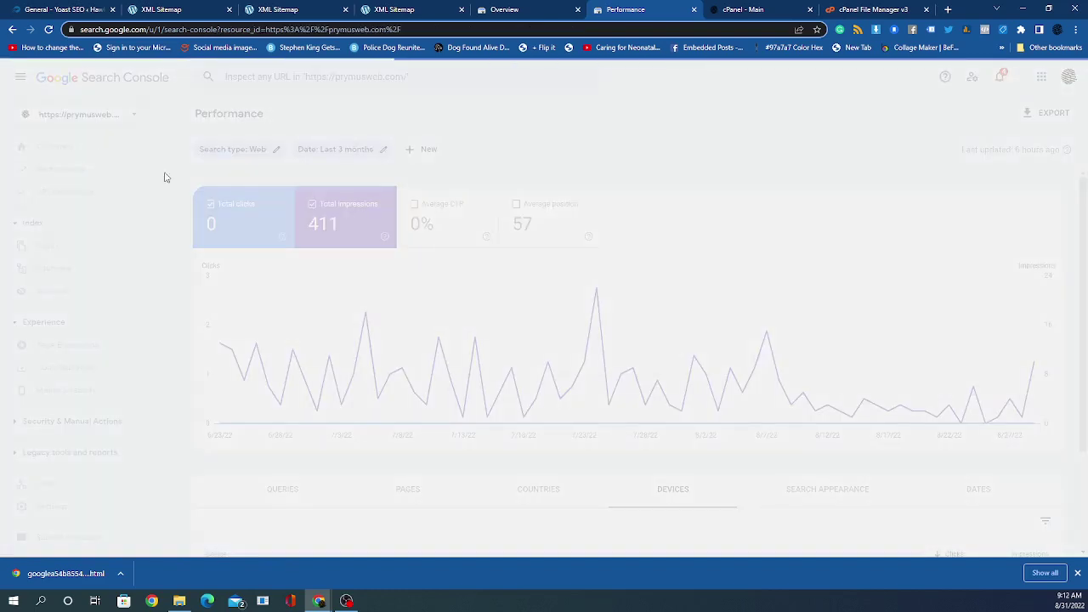